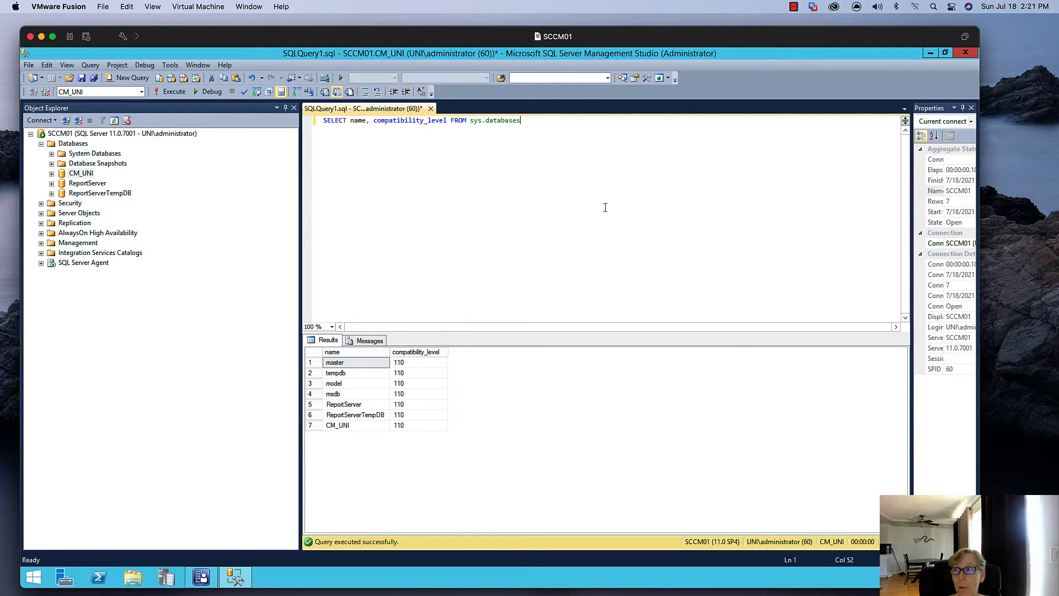
- Switch to the Configuration Manager console and run the prerequisite check on the Configuration Manager 2103 update
left_click(929, 52)
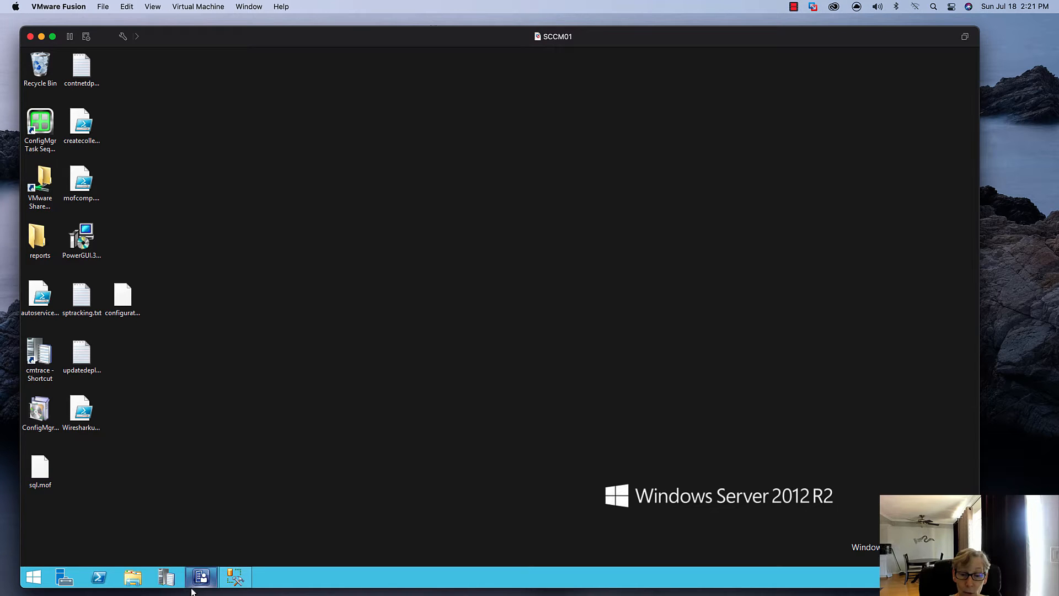
left_click(204, 575)
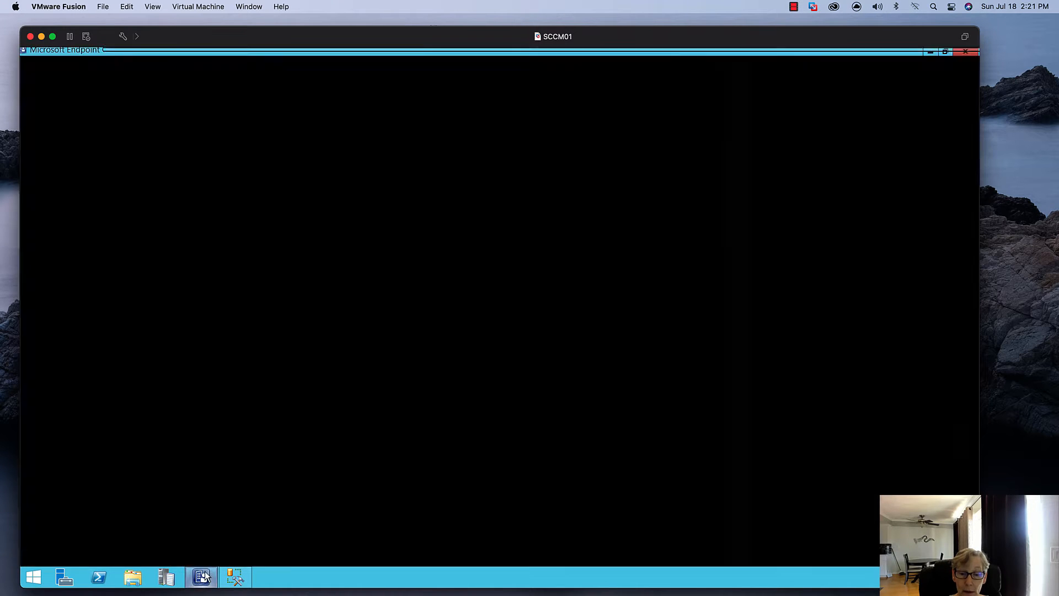
left_click(378, 171)
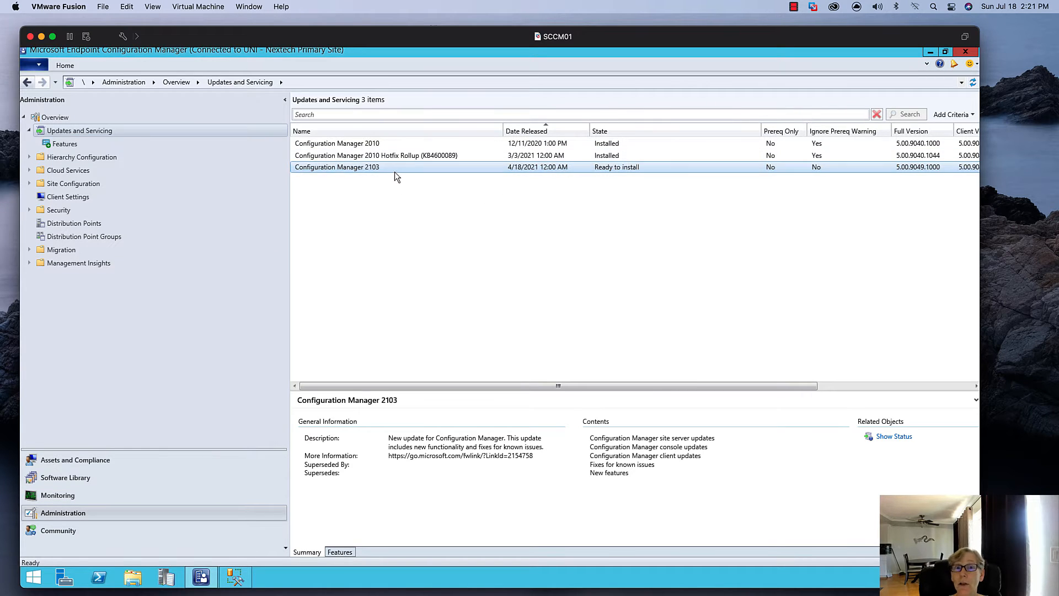
left_click(56, 67)
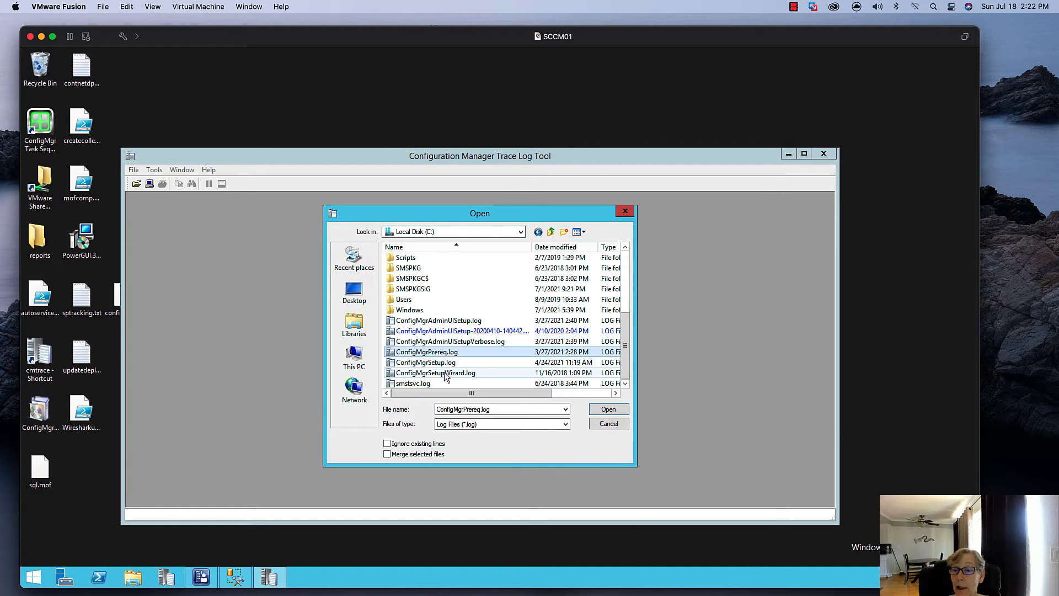
- Open ConfigMgrPrereq.log from the C: drive in the Configuration Manager Trace Log Tool
left_click(607, 409)
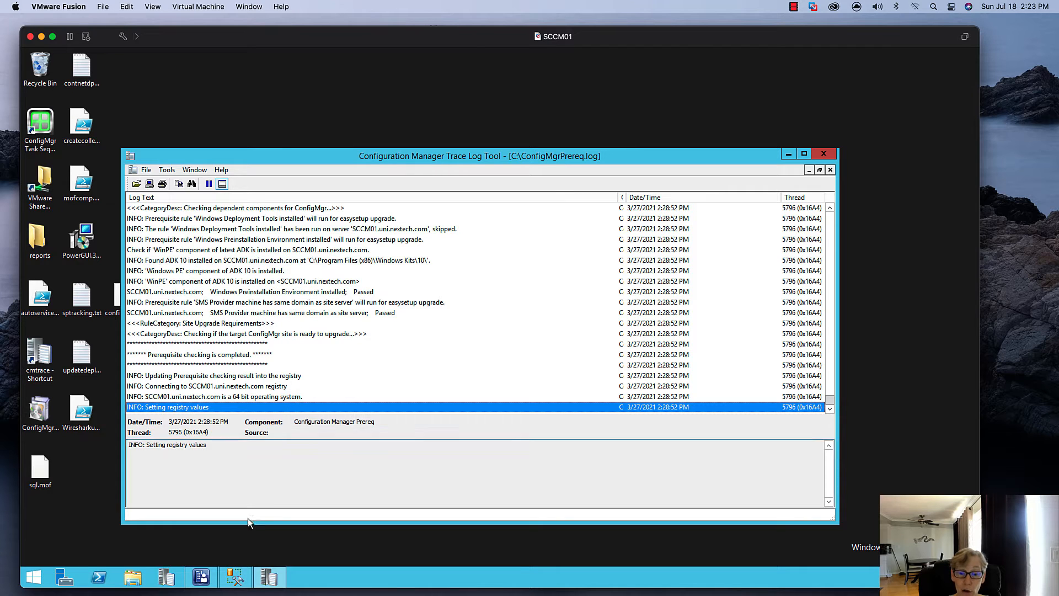
- Return to the Configuration Manager console, refresh Updates and Servicing Status, and check the 2103 update's state under Administration
left_click(202, 577)
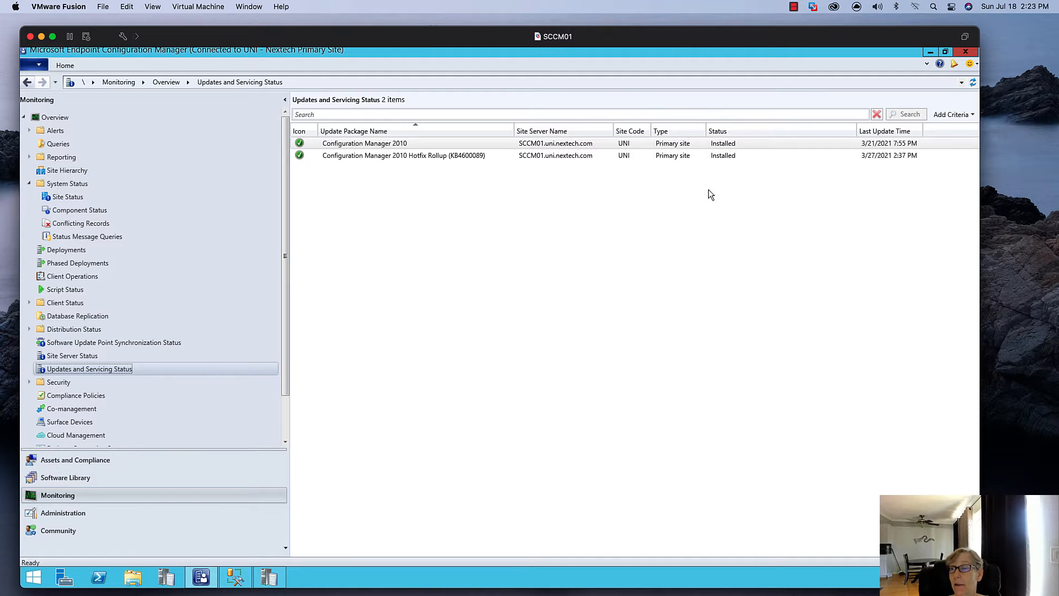
left_click(972, 83)
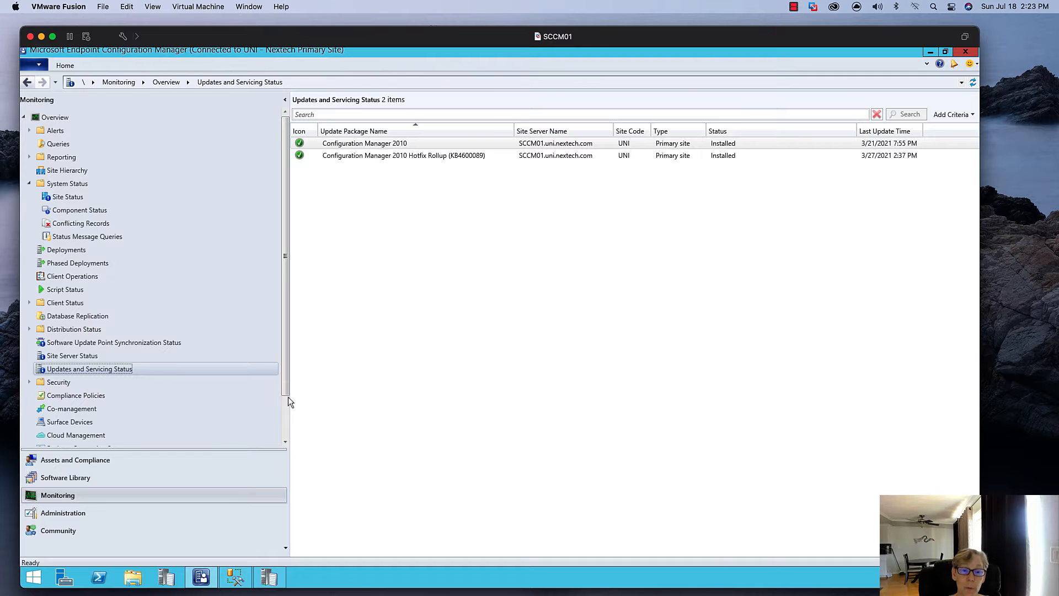
left_click(96, 512)
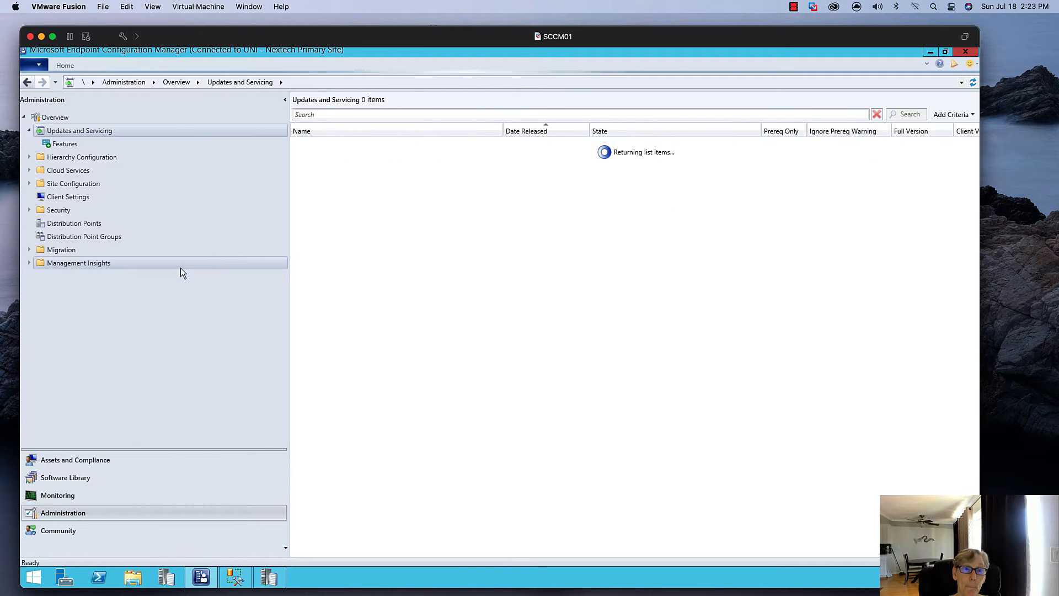
left_click(376, 168)
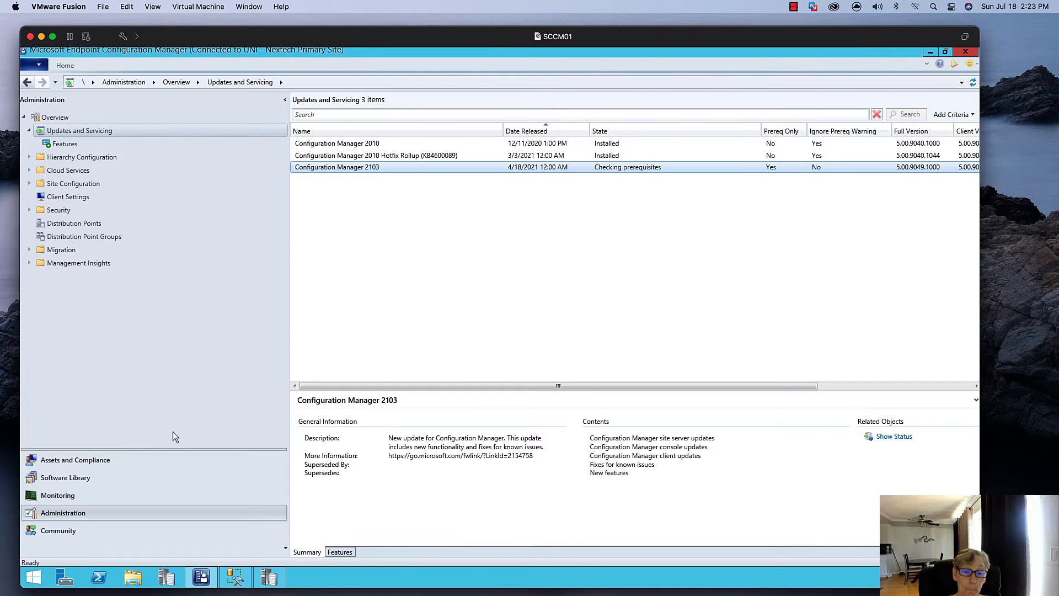
- Show the detailed installation status of Configuration Manager 2103 in Monitoring and review its Replication, Prerequisite Check and Installation stages
left_click(106, 501)
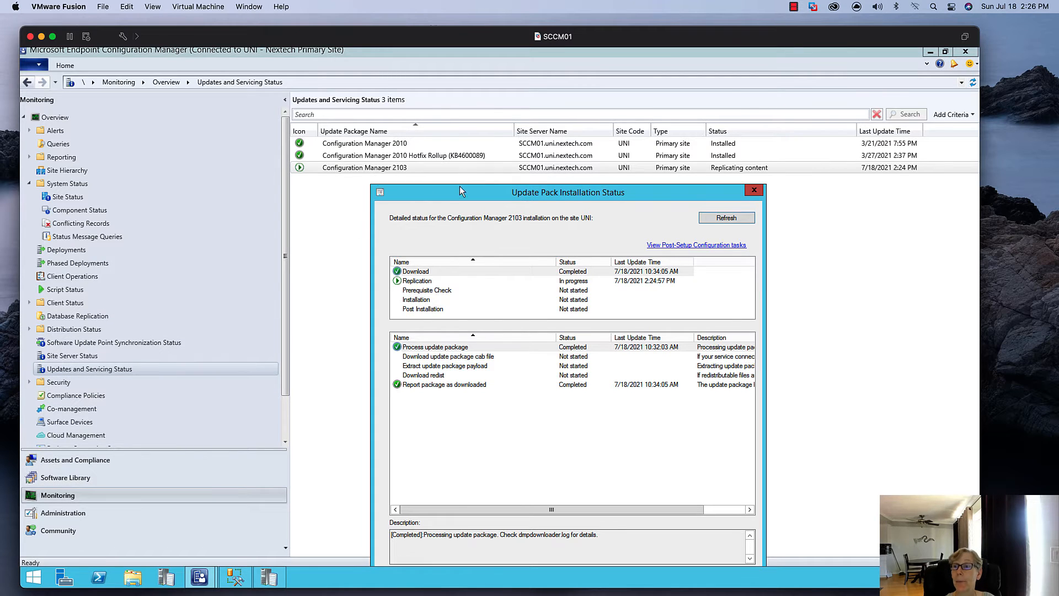
left_click_drag(451, 193, 399, 140)
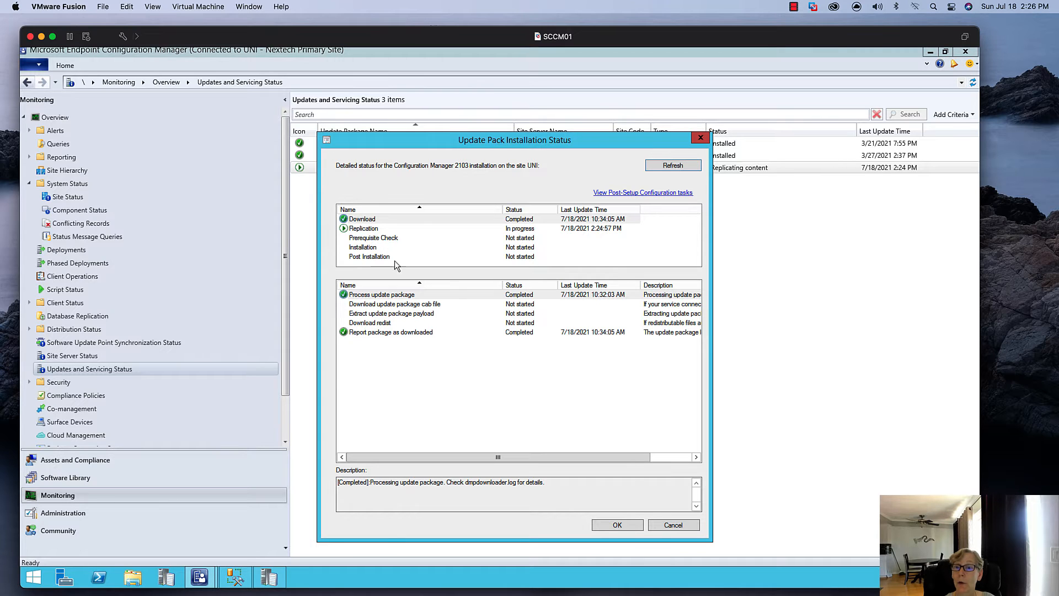
left_click(370, 229)
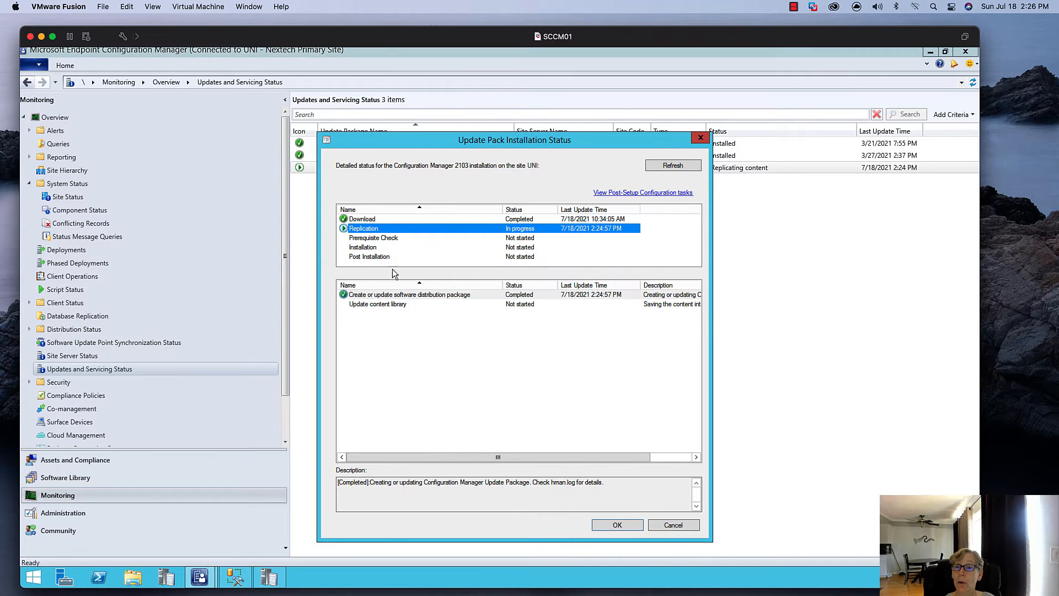
left_click(378, 239)
left_click(382, 248)
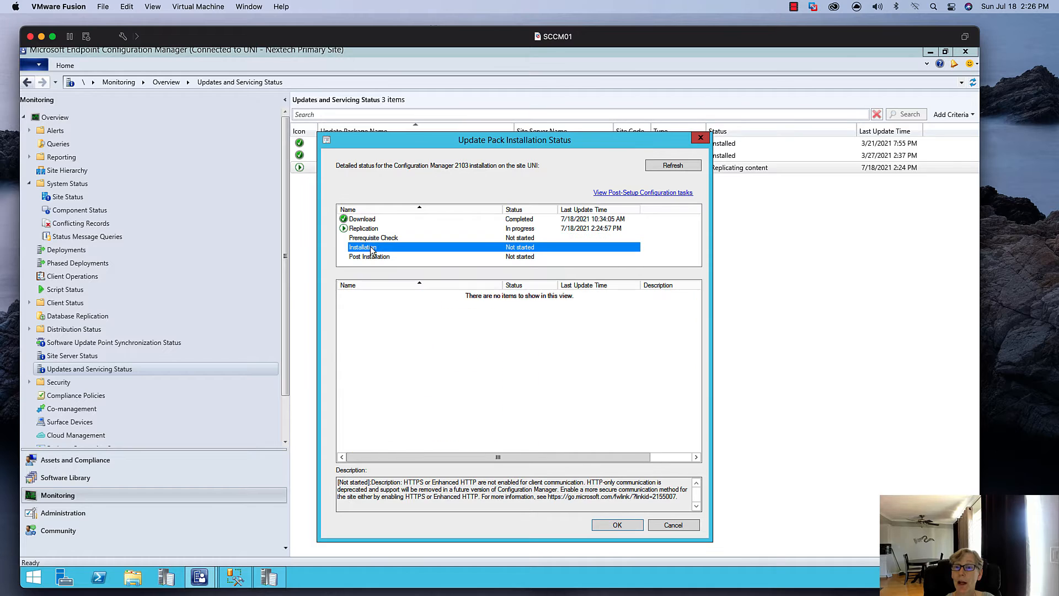
left_click(377, 238)
left_click(373, 230)
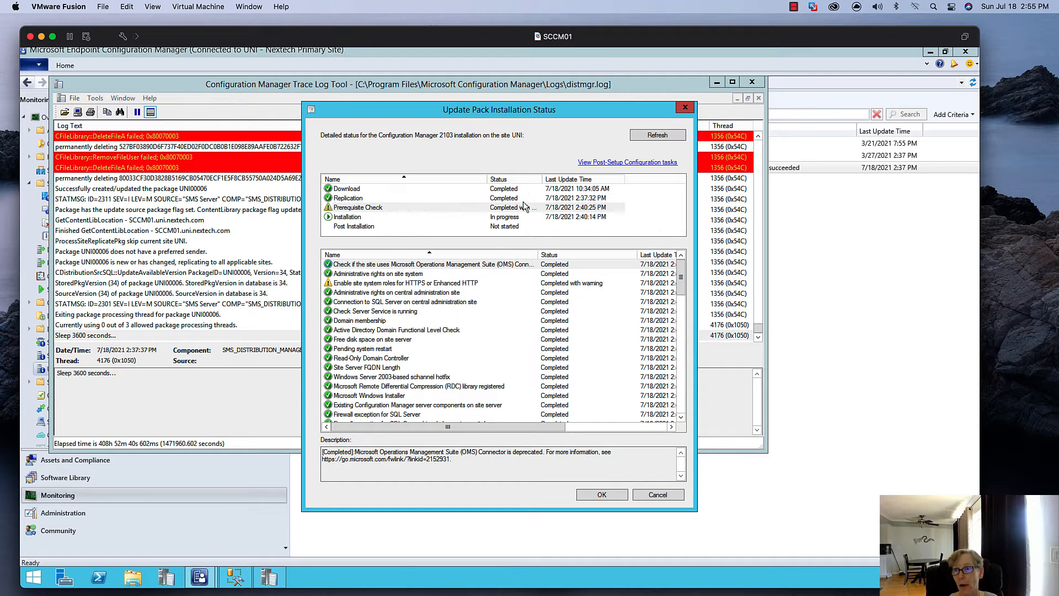
- Widen the Status column to read the Prerequisite Check result, and close the installation status window and the trace log tool
left_click_drag(543, 179, 588, 179)
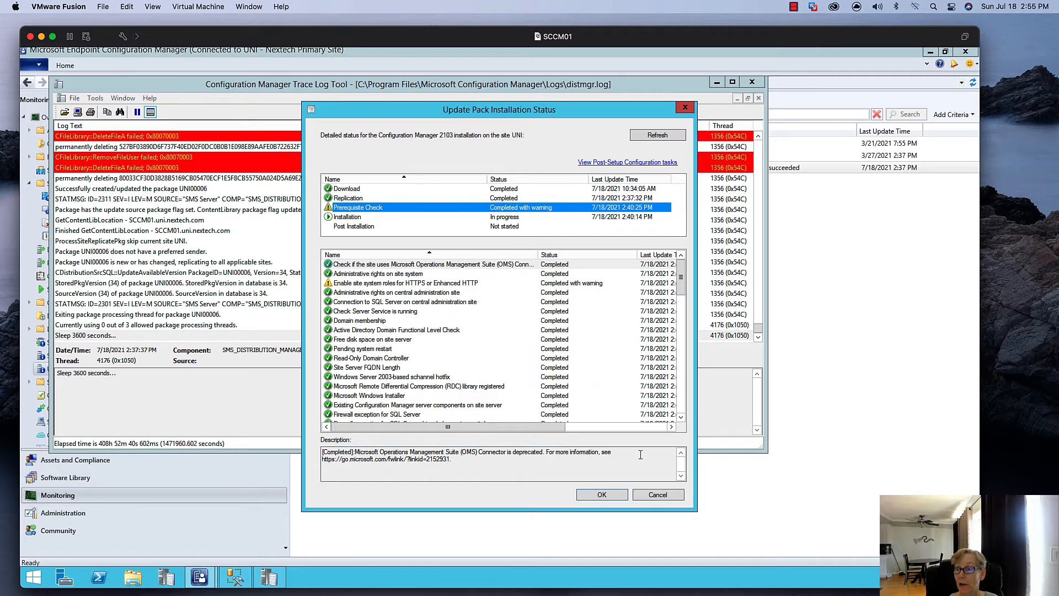
left_click(660, 499)
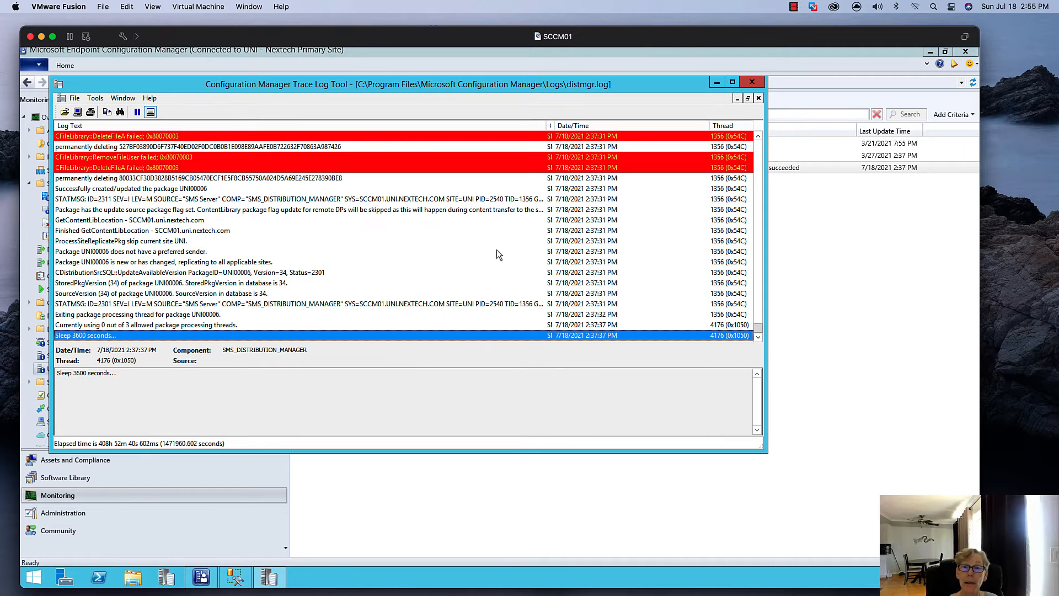
left_click(752, 82)
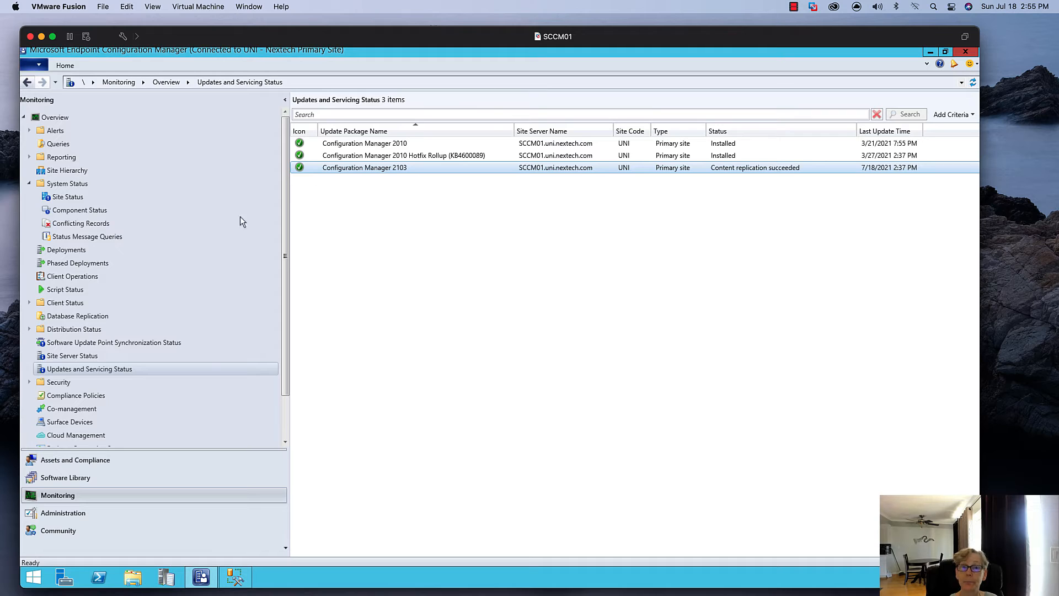
- Check the state of the Configuration Manager 2103 update under Administration, Updates and Servicing
left_click(106, 514)
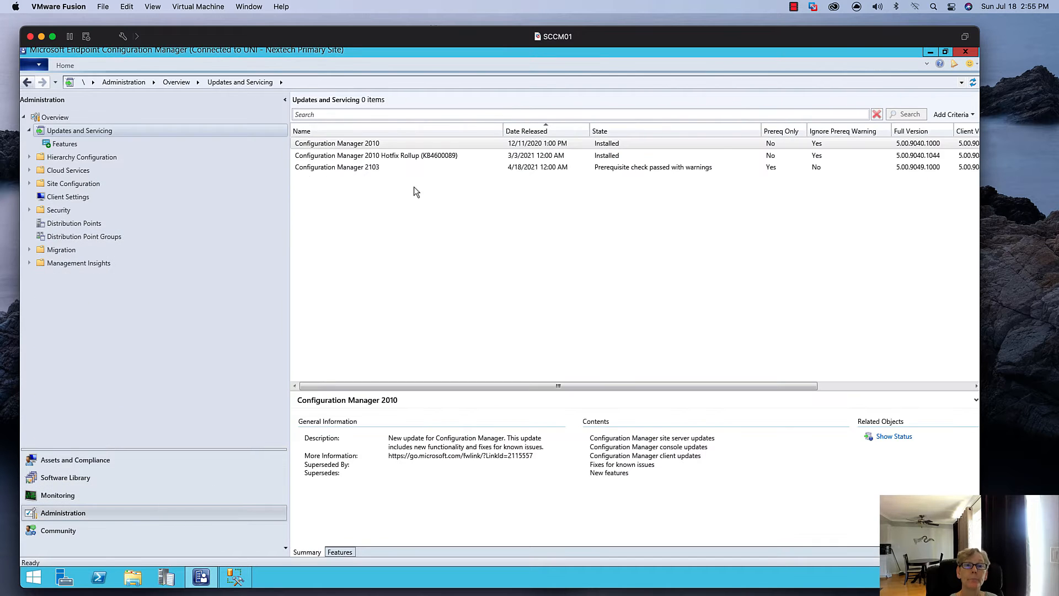
left_click(389, 170)
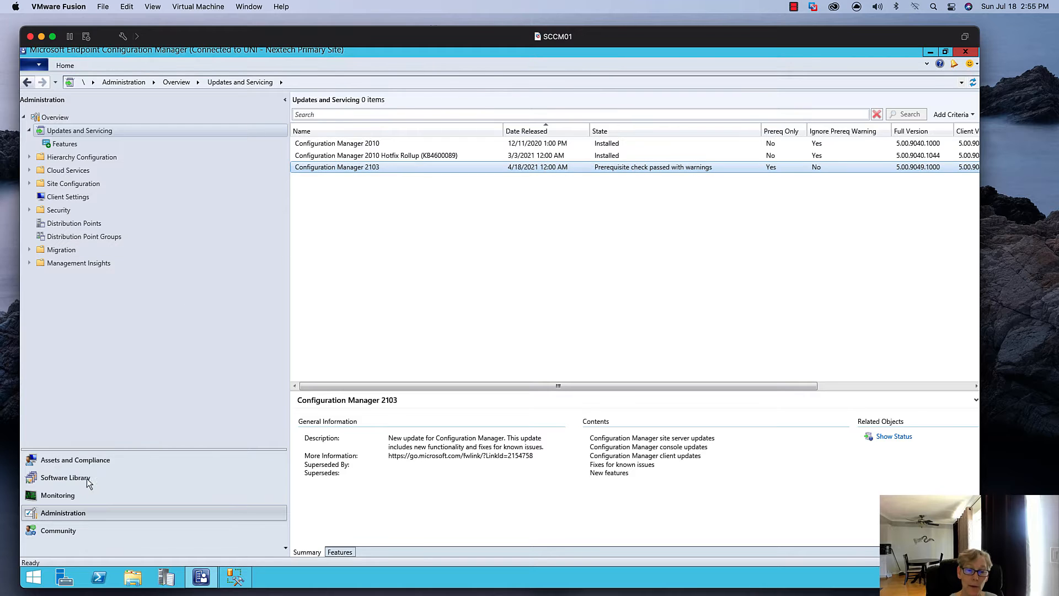
- Reopen the detailed status of Configuration Manager 2103 in Monitoring and list the items of its Prerequisite Check
left_click(75, 494)
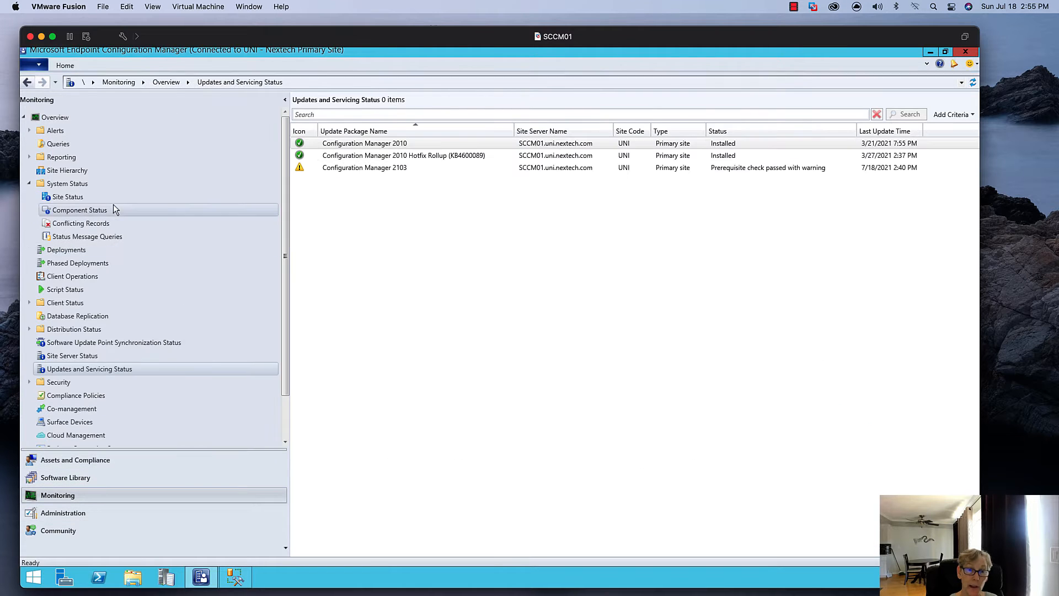
right_click(394, 171)
left_click(408, 179)
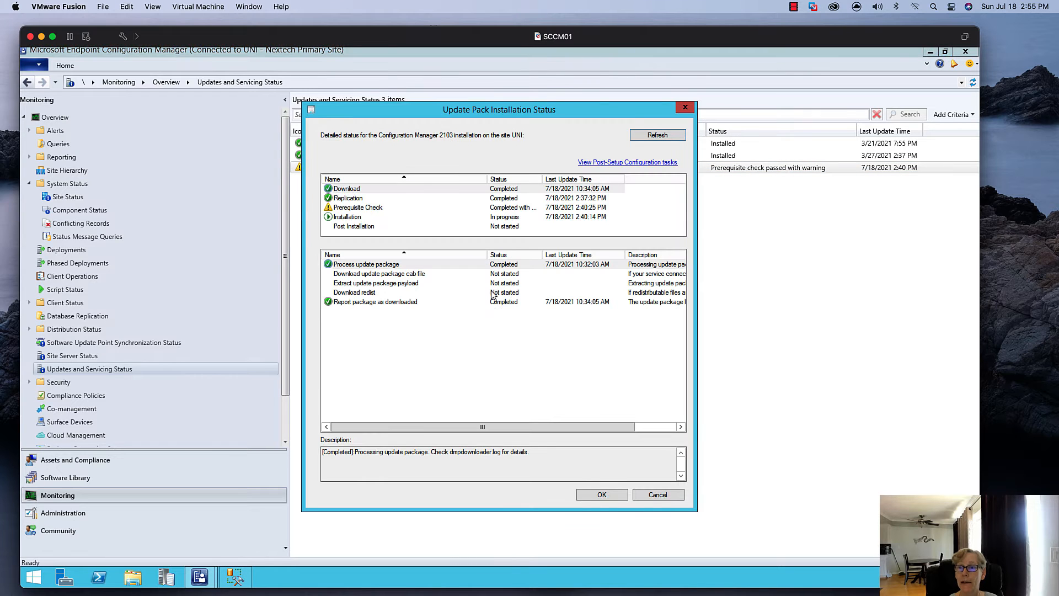
left_click(379, 210)
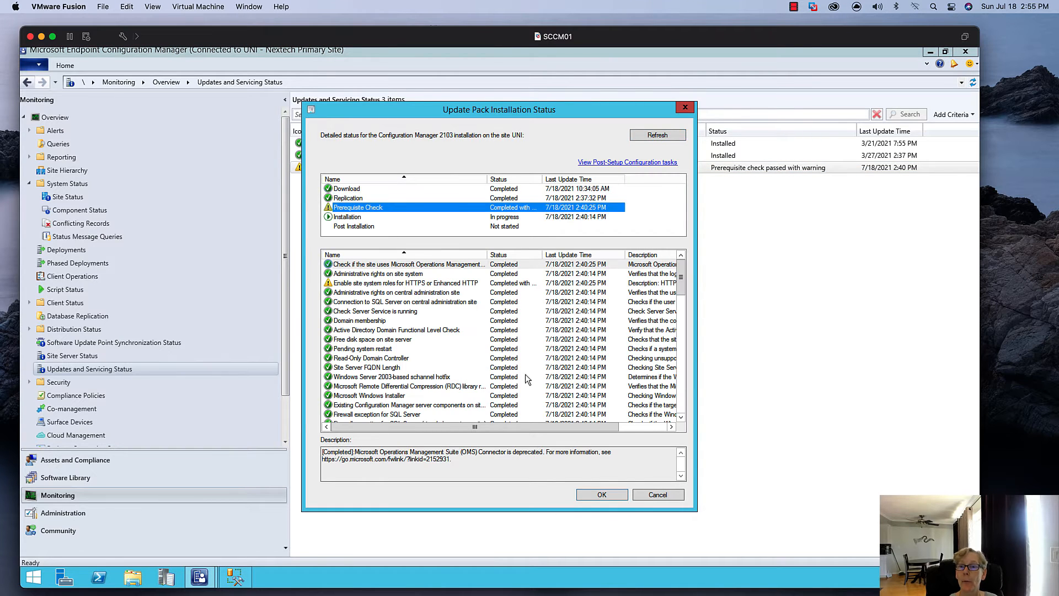
- Examine the prerequisite warnings for HTTPS or Enhanced HTTP and for the SQL change tracking retention period, widening the columns for readability
left_click(367, 284)
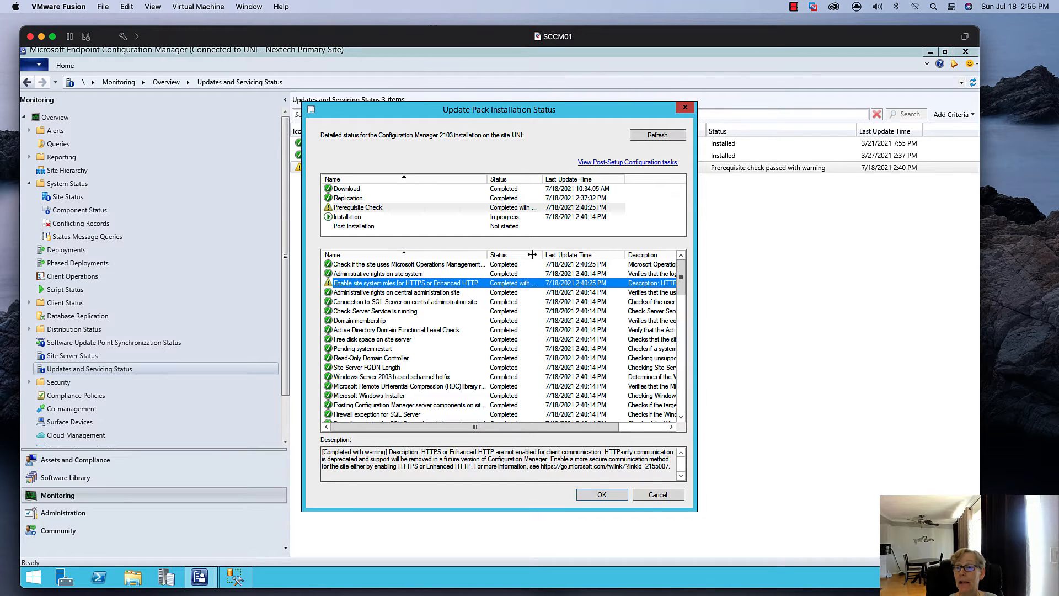
left_click_drag(532, 254, 533, 254)
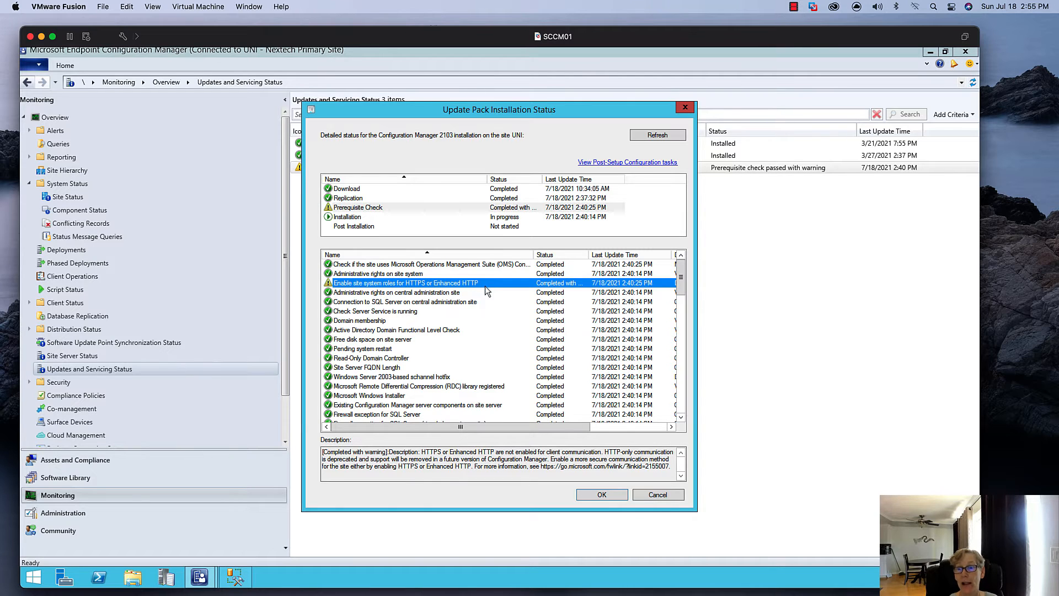
scroll(504, 336, "down", 12)
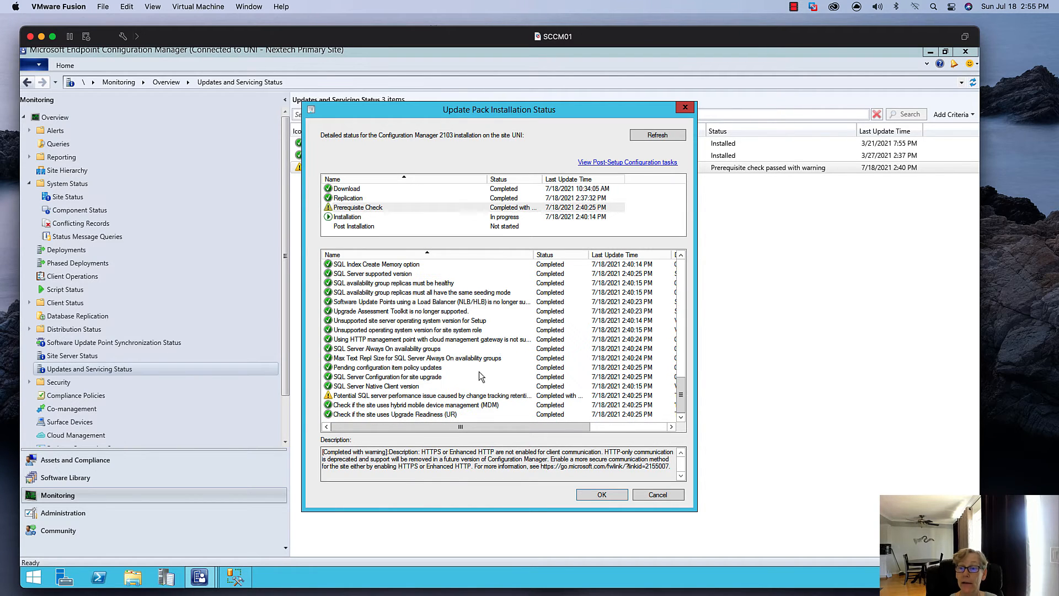
left_click(441, 396)
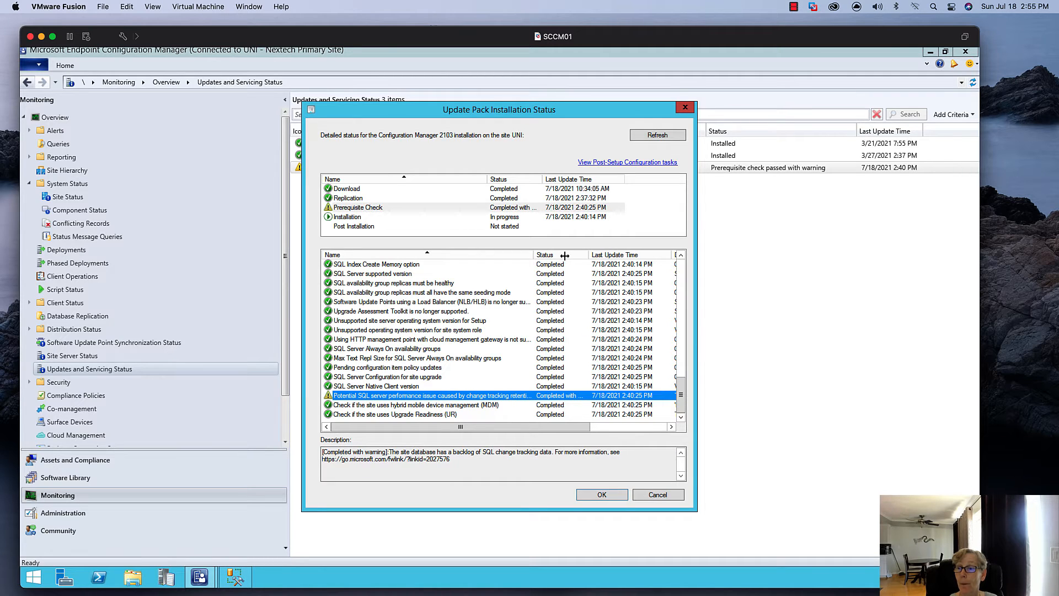
left_click_drag(565, 256, 588, 256)
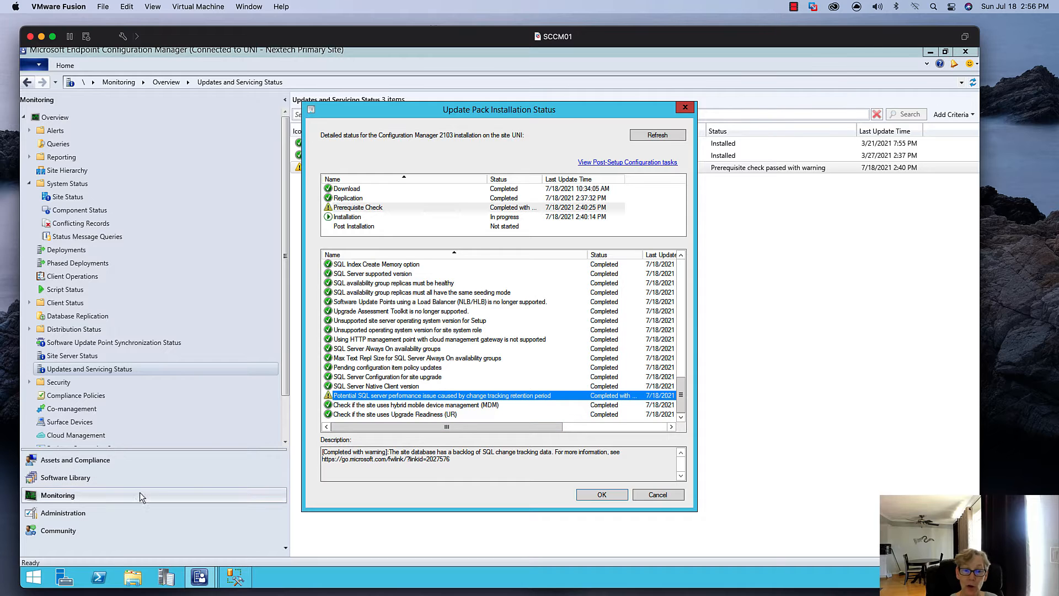
- Open the Sites list under Administration, Site Configuration and show the available actions for the UNI - Nextech Primary Site
left_click(99, 512)
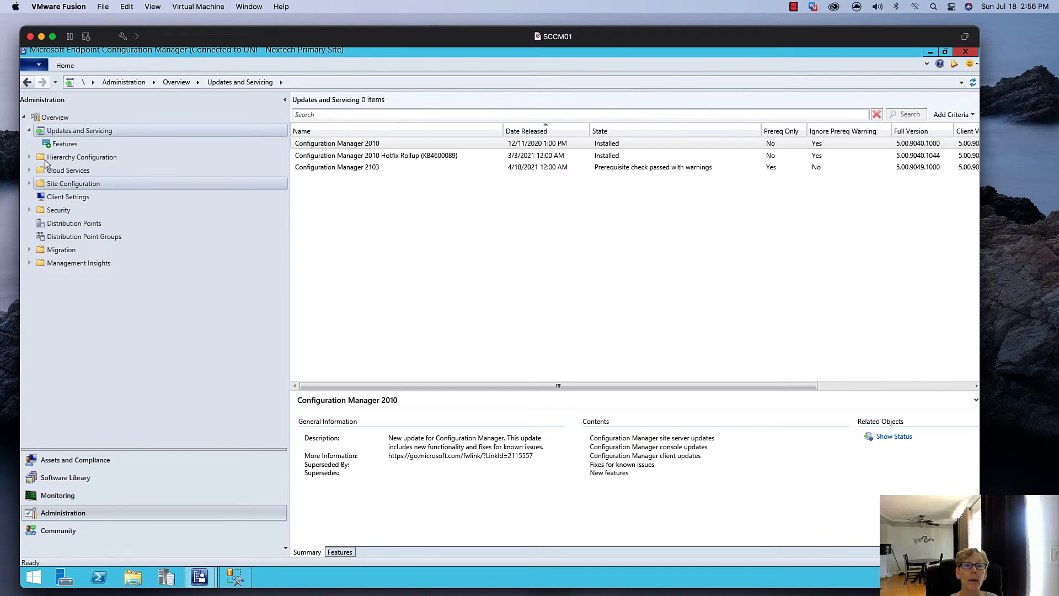
left_click(30, 157)
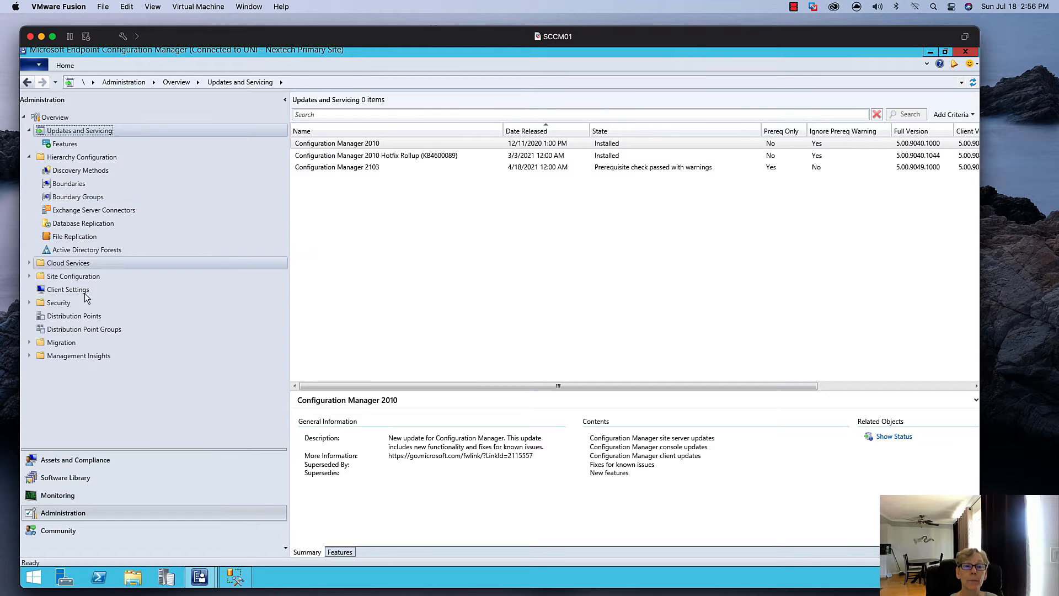
left_click(29, 276)
left_click(59, 289)
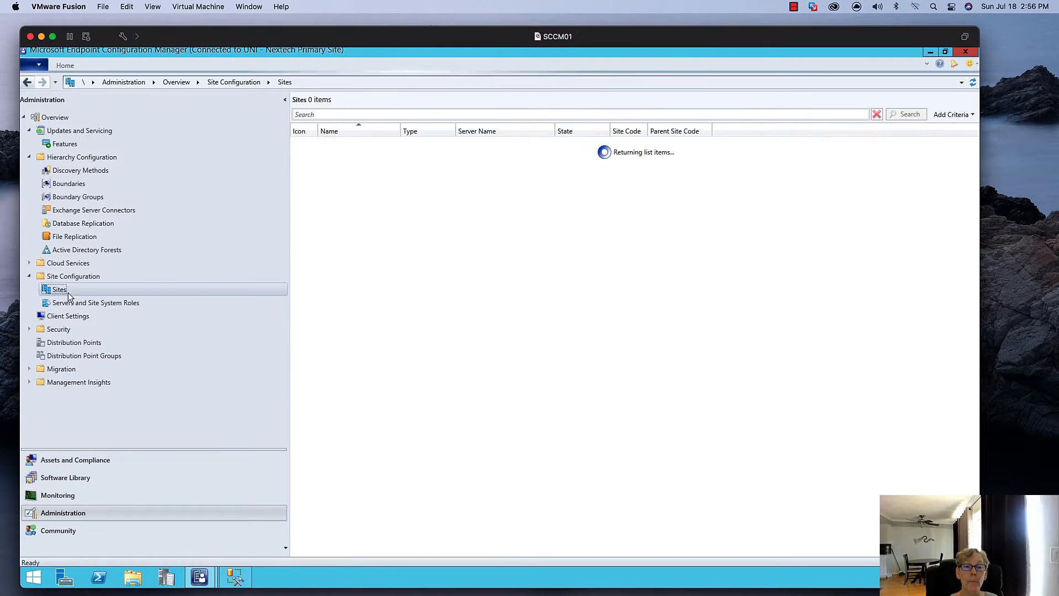
left_click(375, 145)
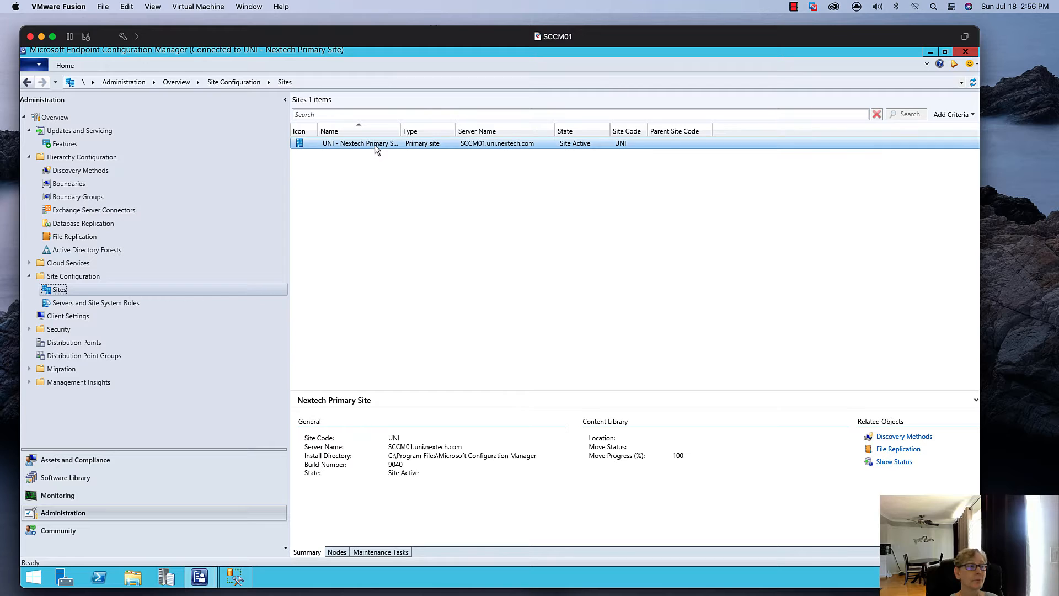
right_click(376, 145)
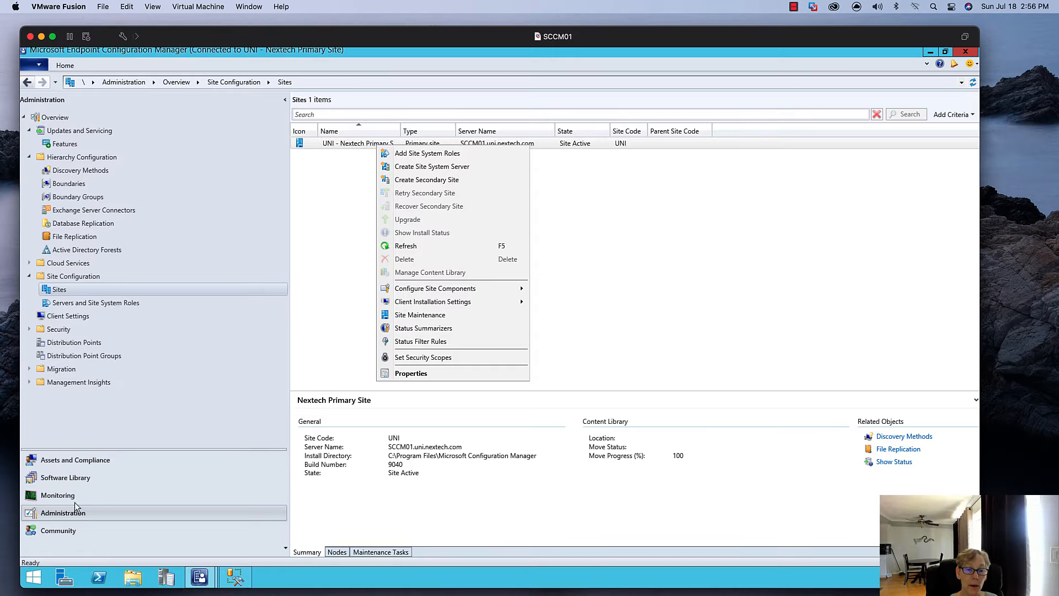
- Go back to the Administration overview and reach the Sites list again through Site Configuration
left_click(58, 119)
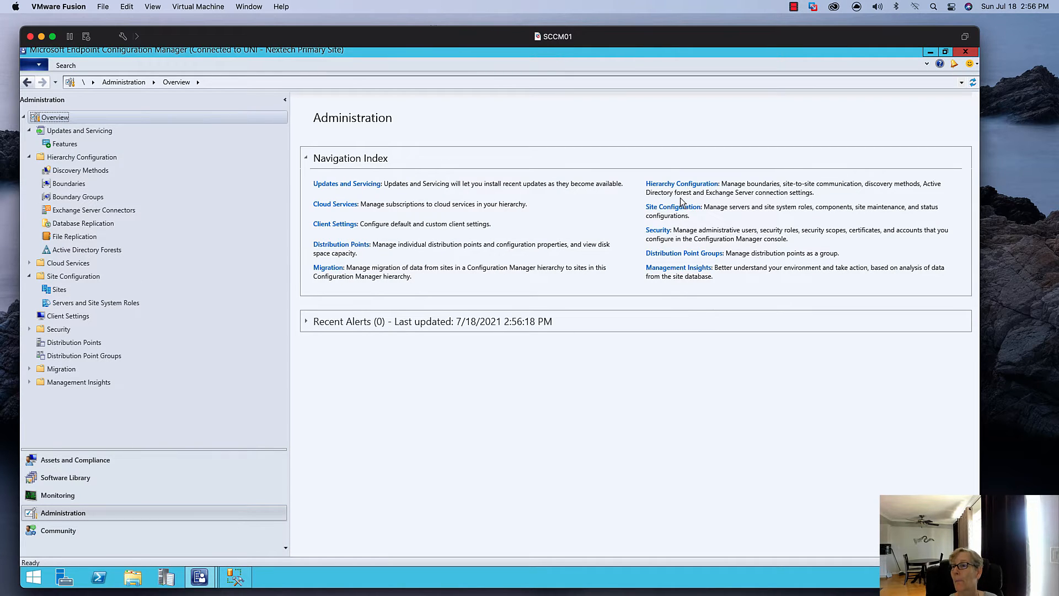
left_click(678, 208)
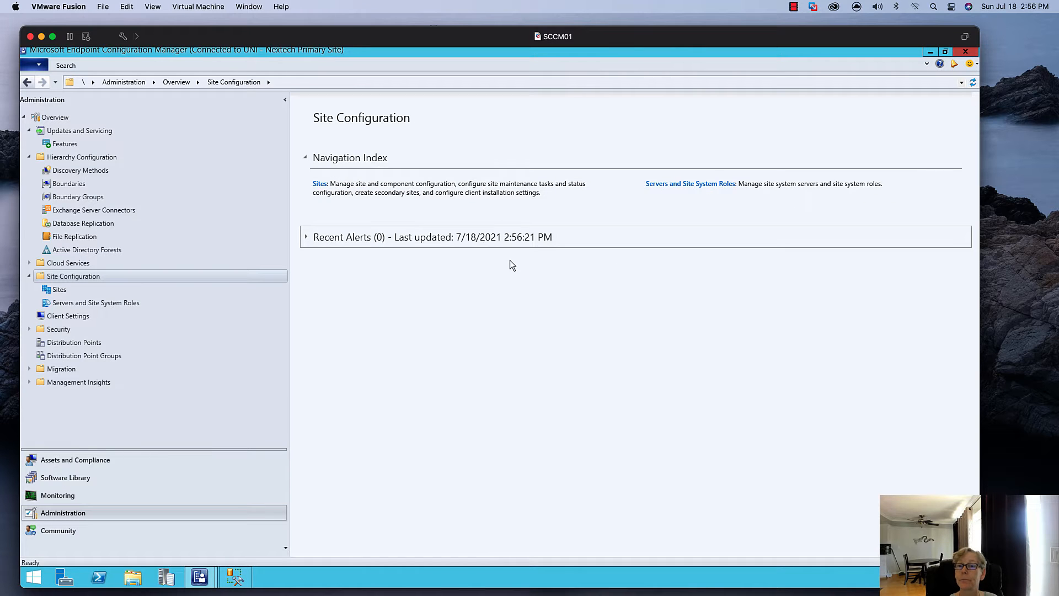
left_click(320, 184)
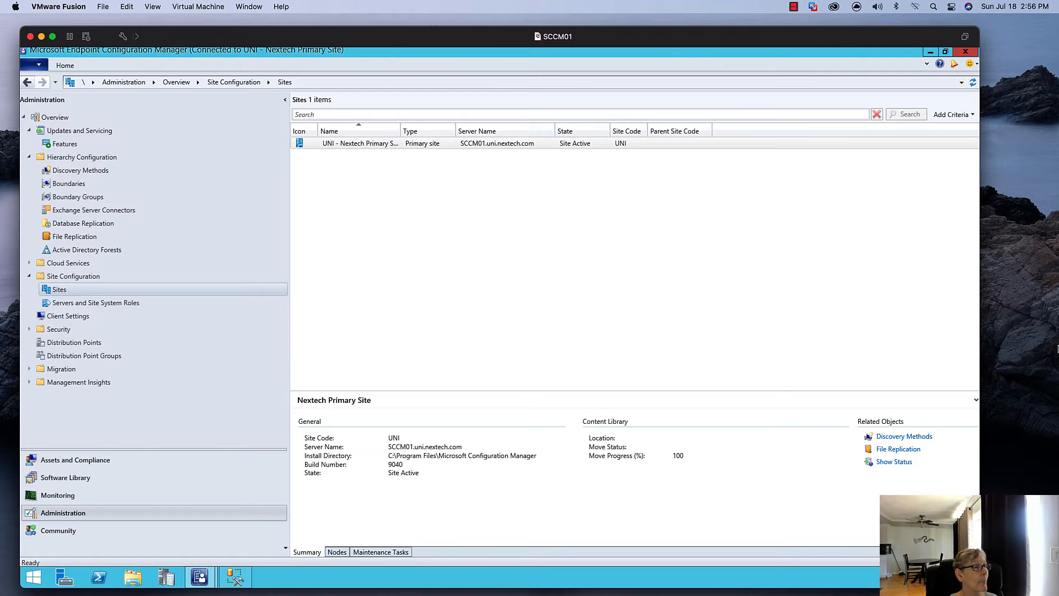
- Open the properties of the UNI - Nextech Primary Site
right_click(372, 148)
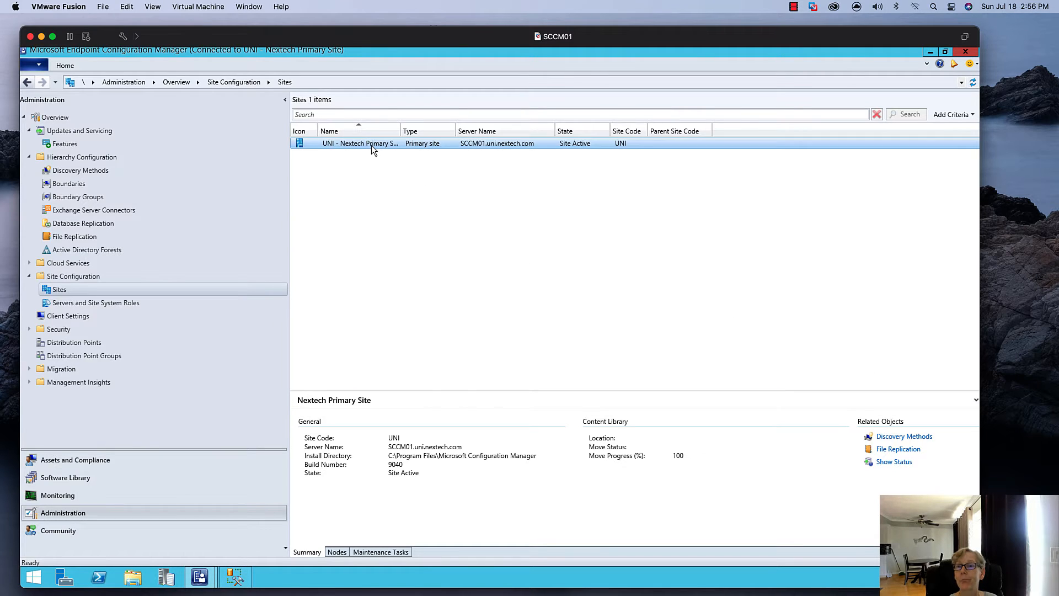
left_click(407, 373)
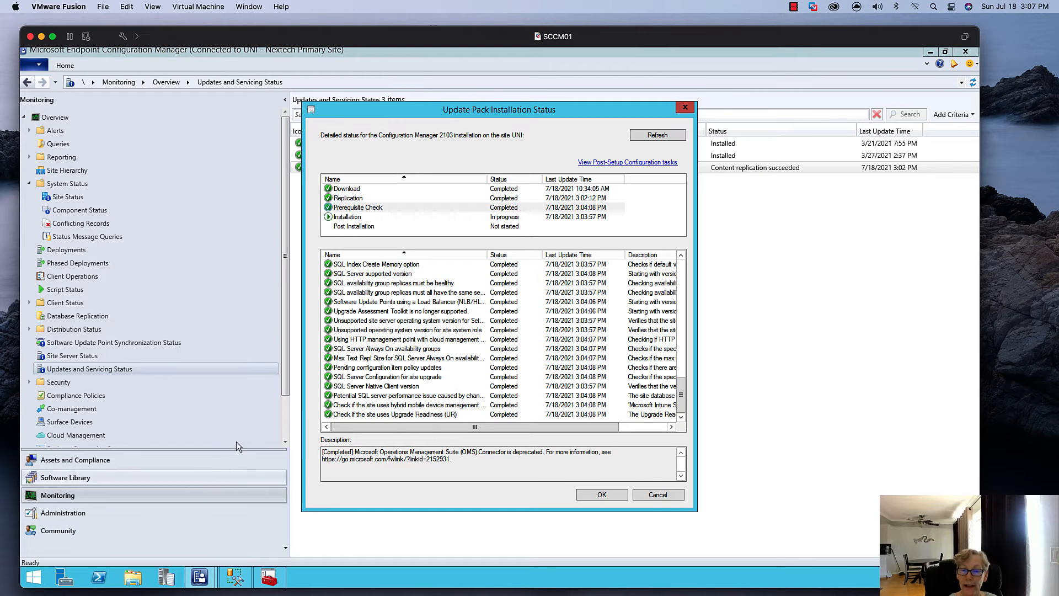
- Review the prerequisite results for Upgrade Assessment Toolkit, HTTP management point with cloud management gateway, and HTTPS or Enhanced HTTP, and close the 2103 status
left_click(406, 312)
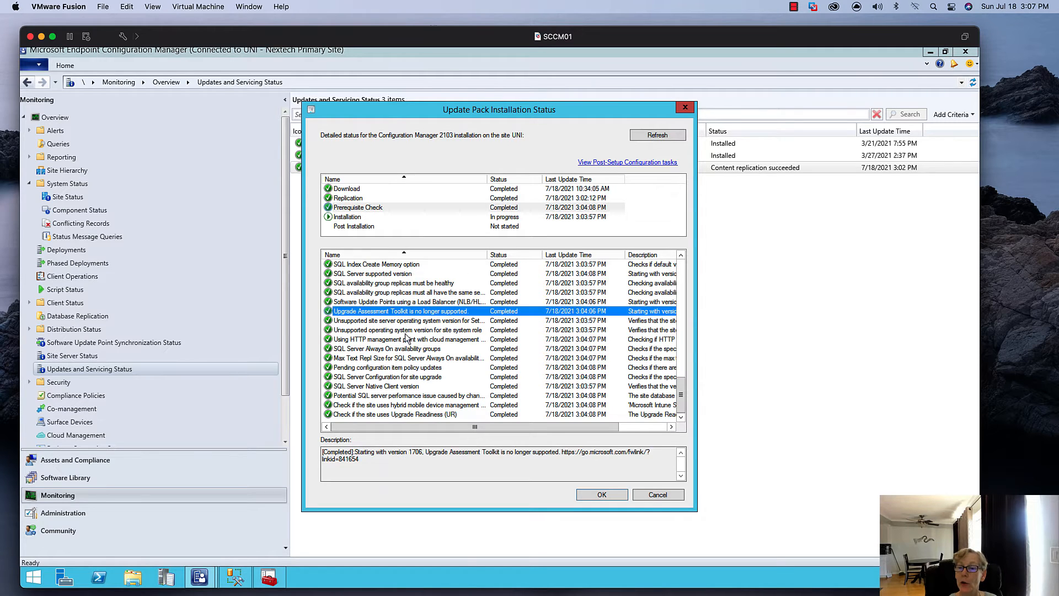
left_click(389, 339)
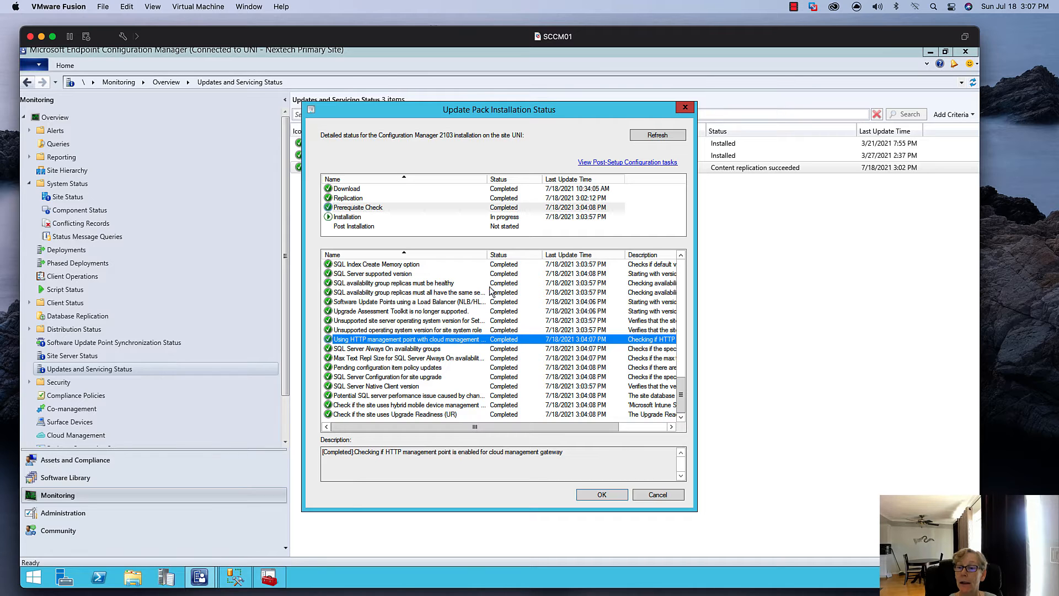
left_click_drag(514, 258, 546, 258)
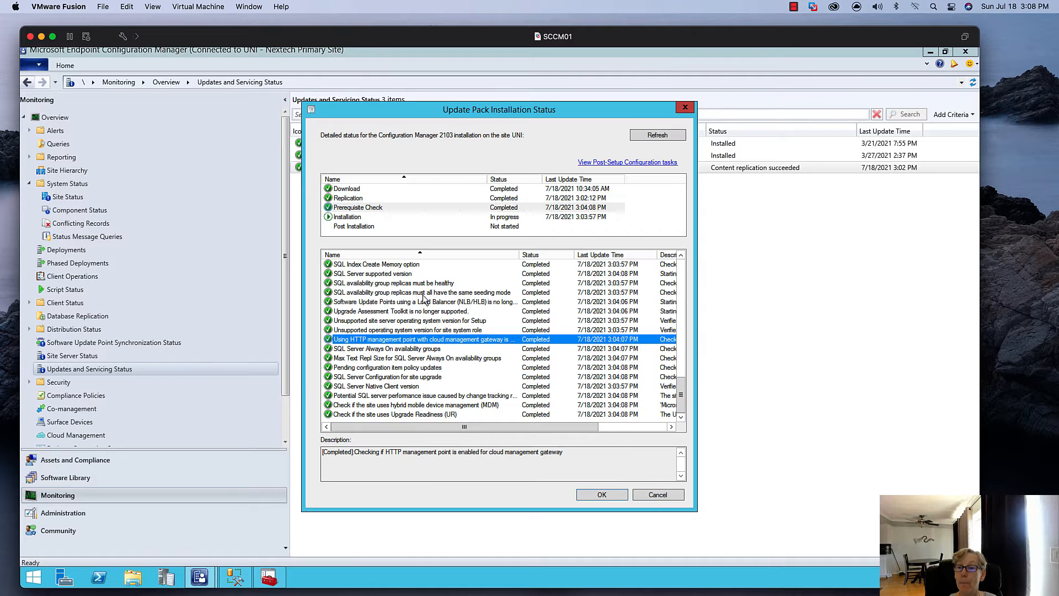
scroll(441, 323, "up", 10)
left_click(447, 268)
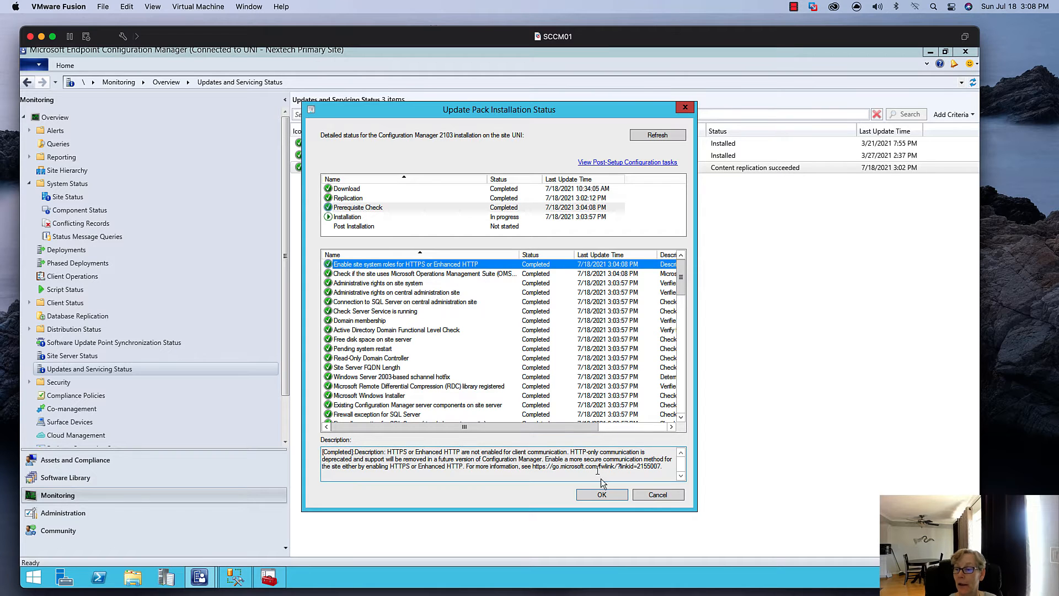
left_click(648, 496)
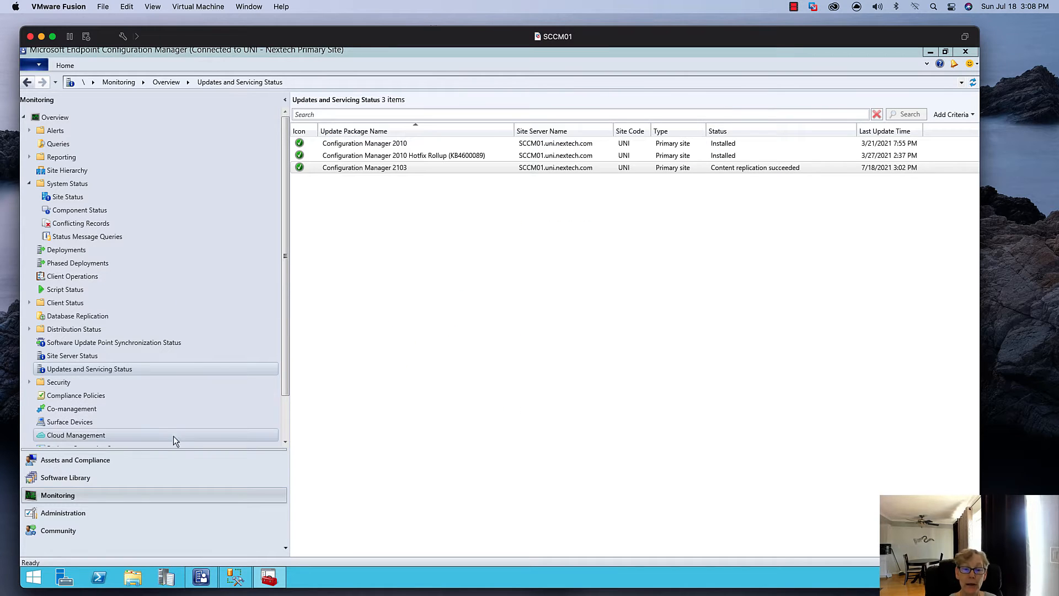
- Go to the Administration overview and open the Sites list through Site Configuration
left_click(106, 514)
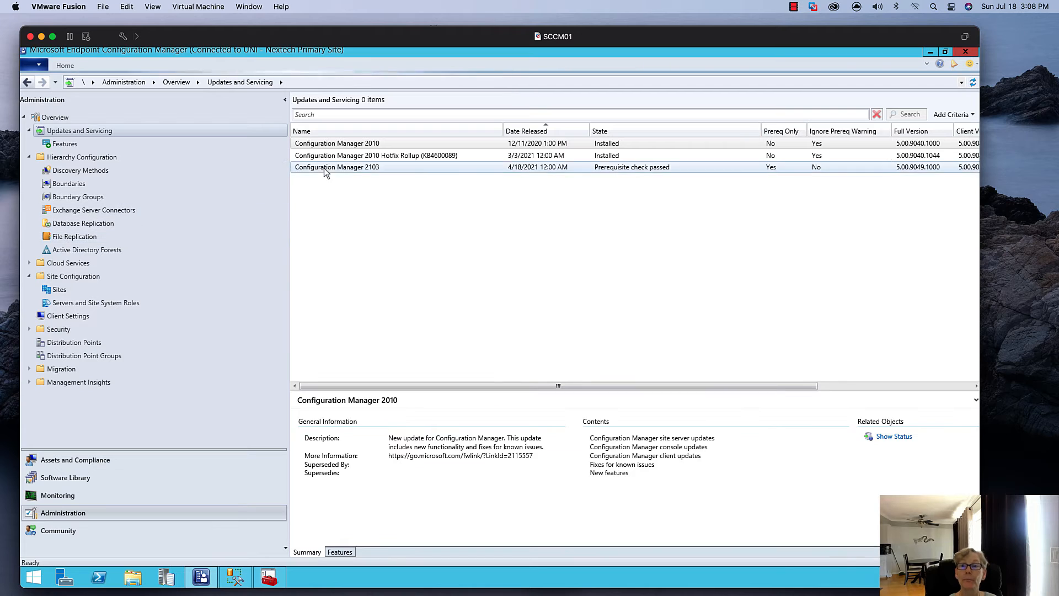
left_click(55, 118)
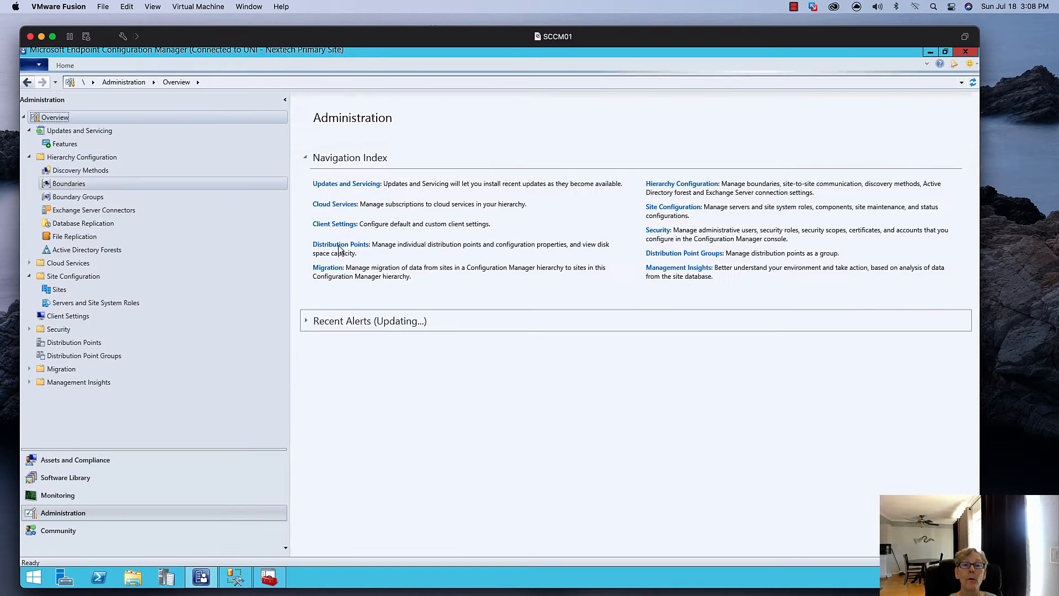
left_click(676, 208)
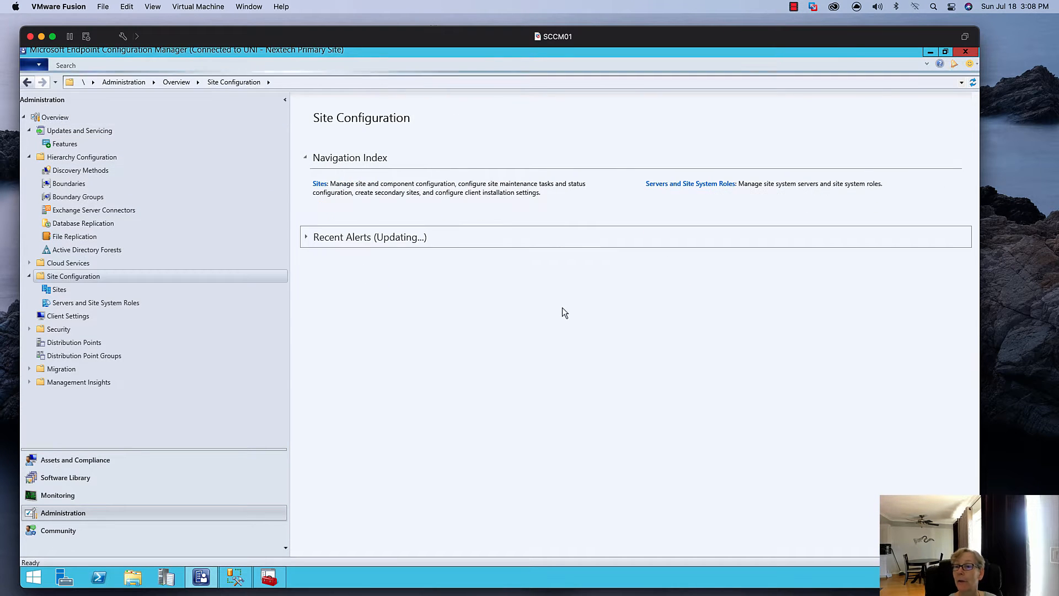
left_click(320, 183)
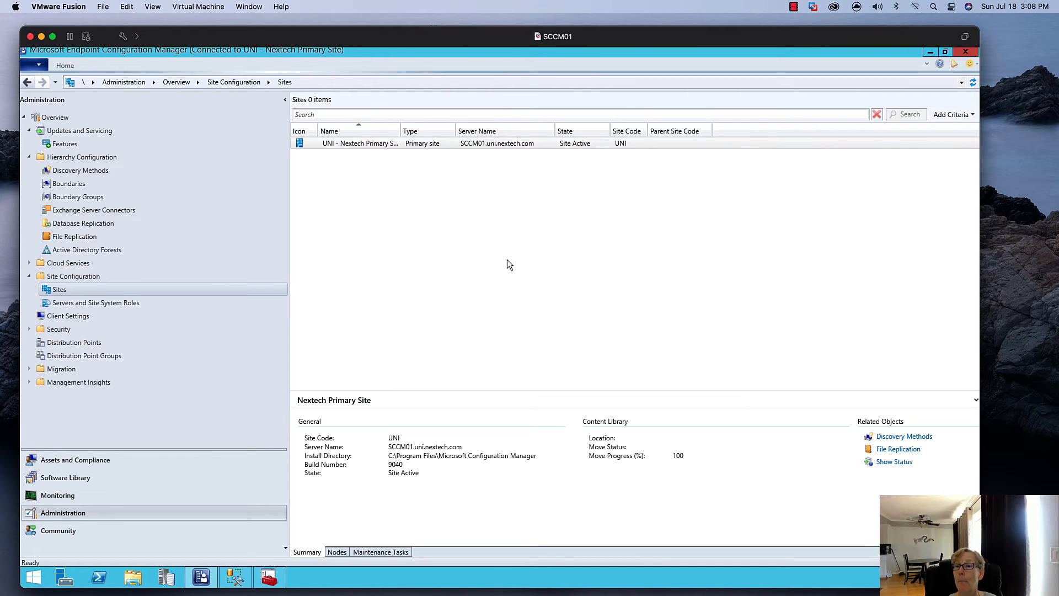
- Review the Communication Security settings in the Nextech Primary Site properties and close them without changes
left_click(374, 145)
right_click(373, 144)
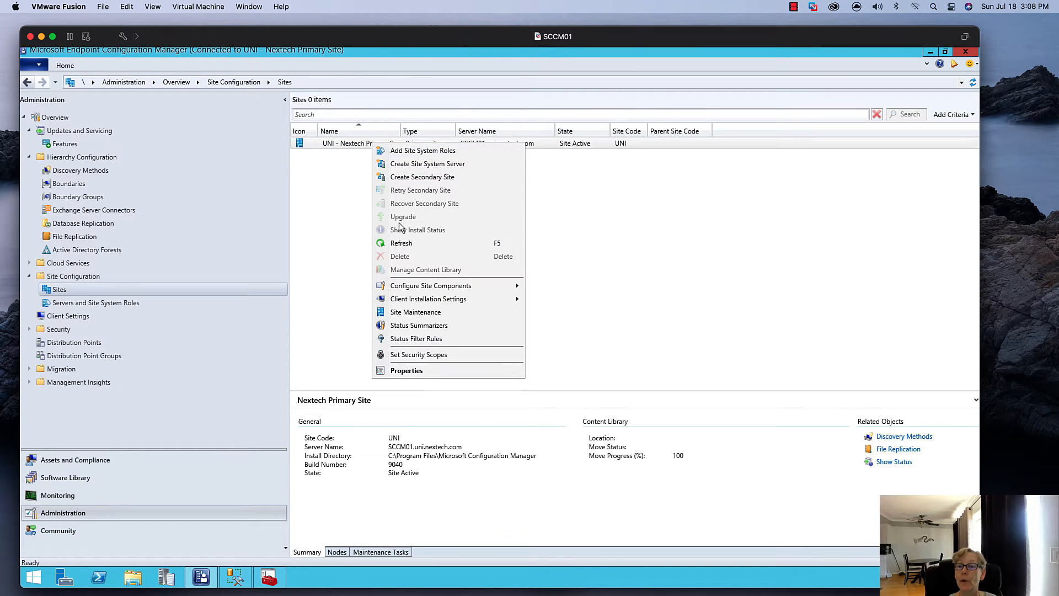
left_click(402, 370)
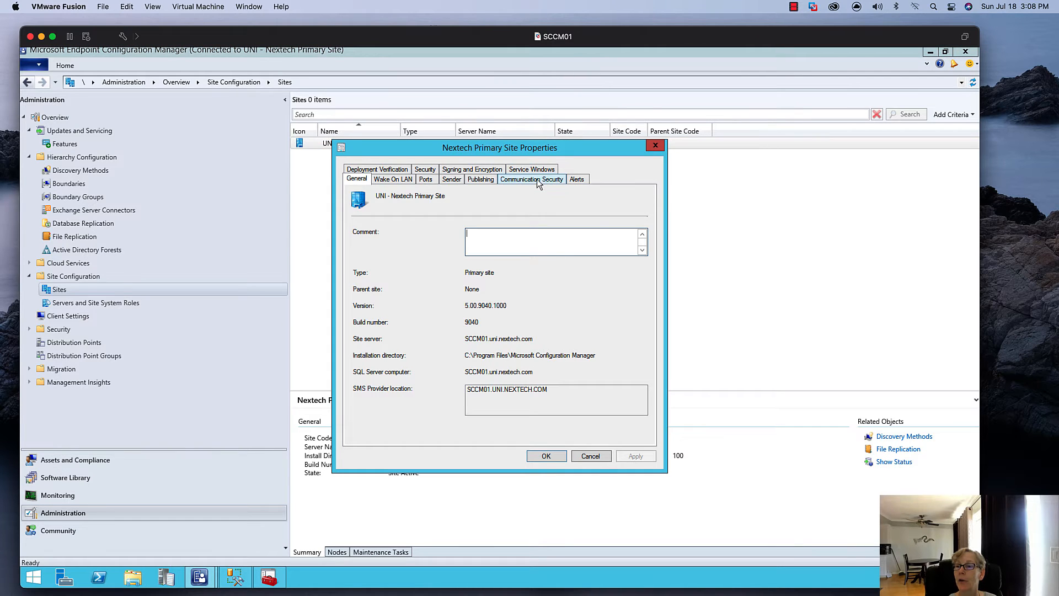
left_click(538, 180)
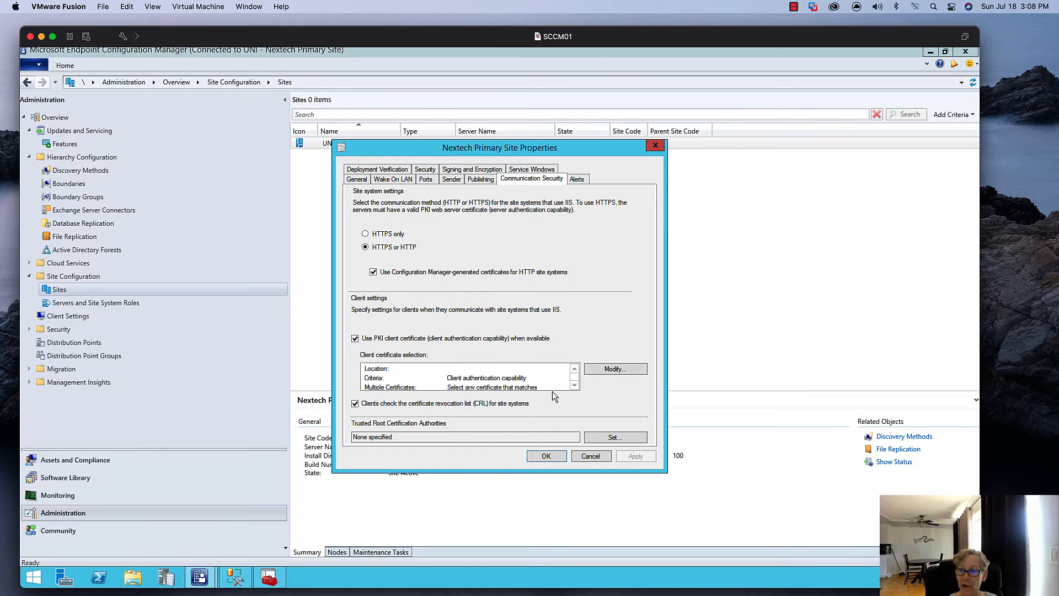
left_click(589, 456)
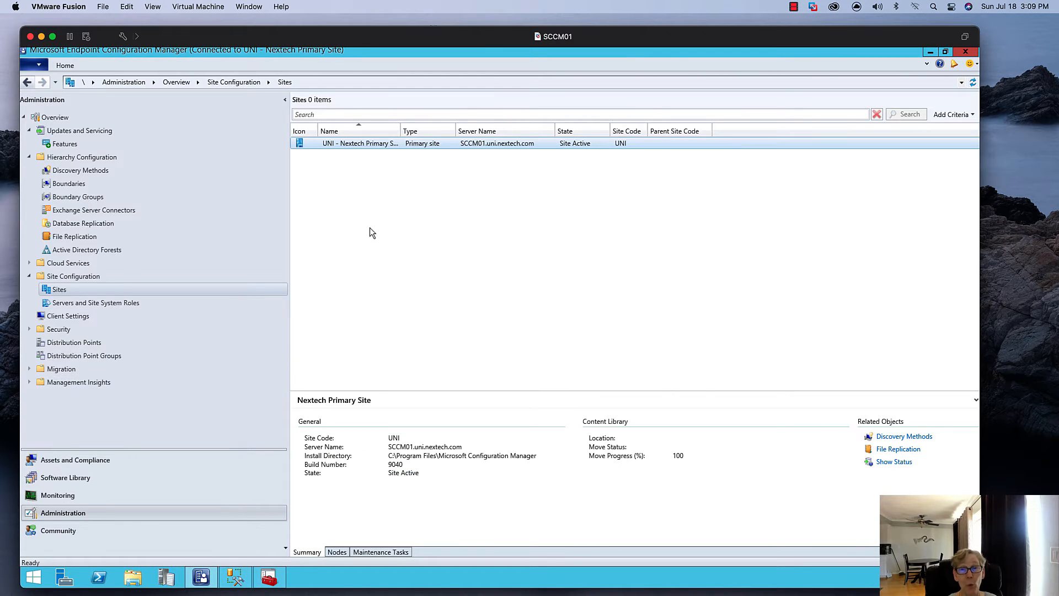
- Show the detailed installation status of Configuration Manager 2103 in Monitoring and list its Prerequisite Check items
left_click(98, 494)
left_click(352, 167)
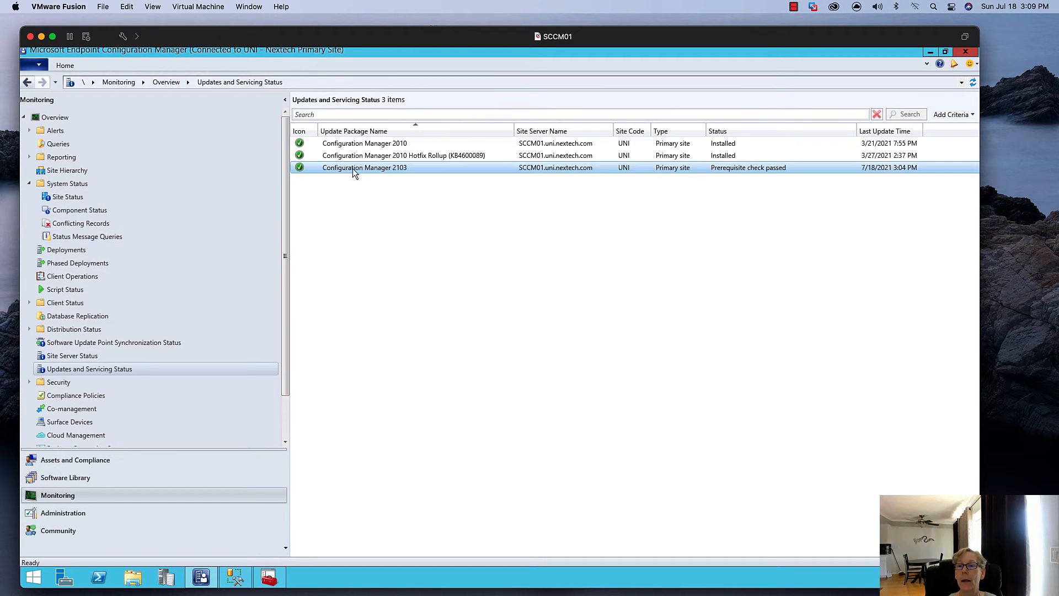
right_click(353, 168)
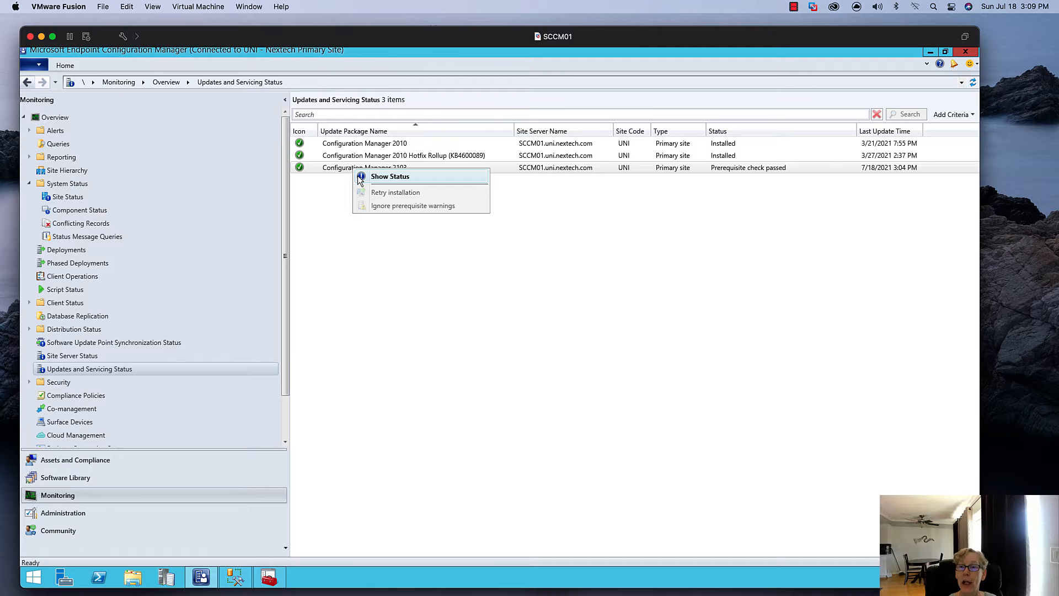
left_click(357, 175)
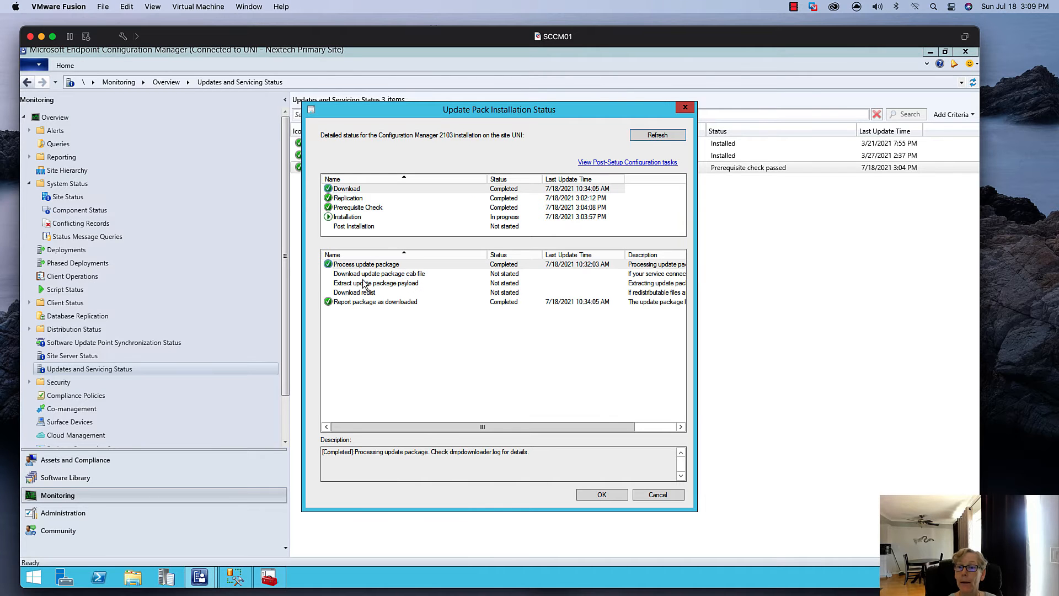
left_click(364, 216)
left_click(362, 209)
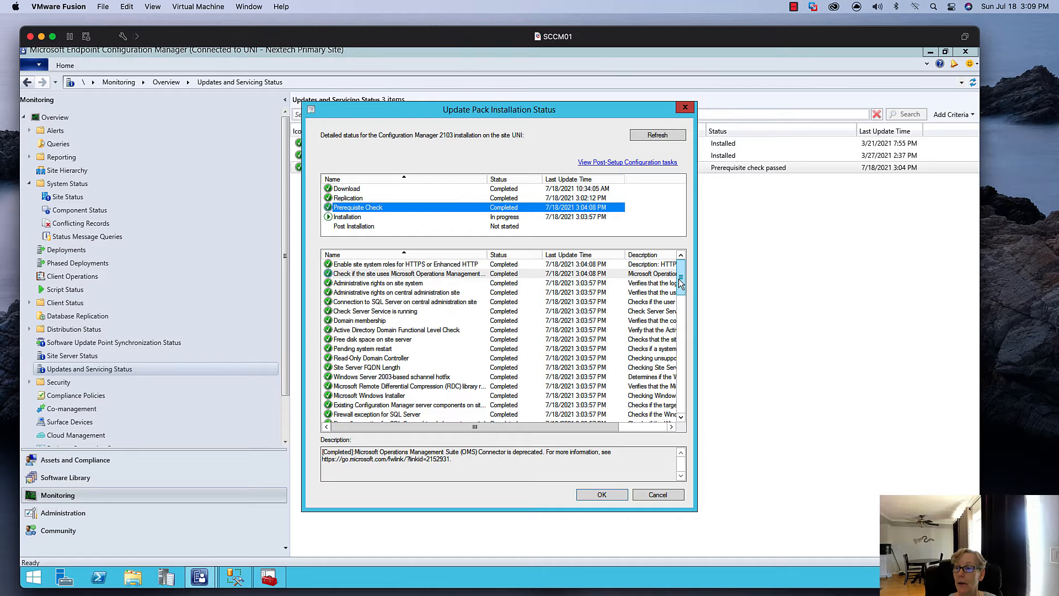
- Examine the prerequisite items on hybrid mobile device management and SQL change tracking retention at the list's end, widening the Name column
left_click_drag(680, 284, 681, 394)
left_click(413, 405)
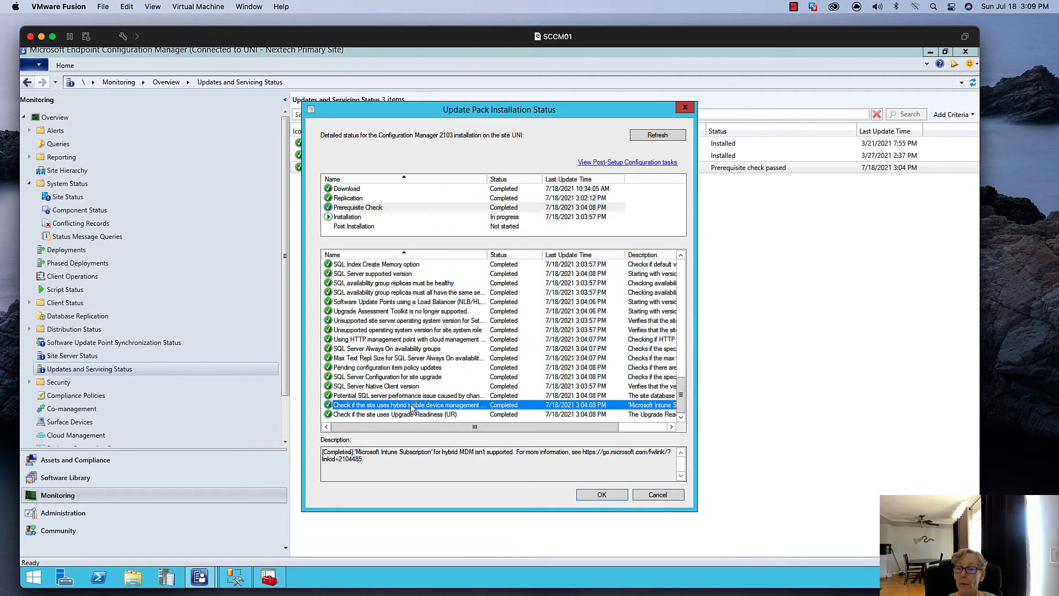
left_click(349, 396)
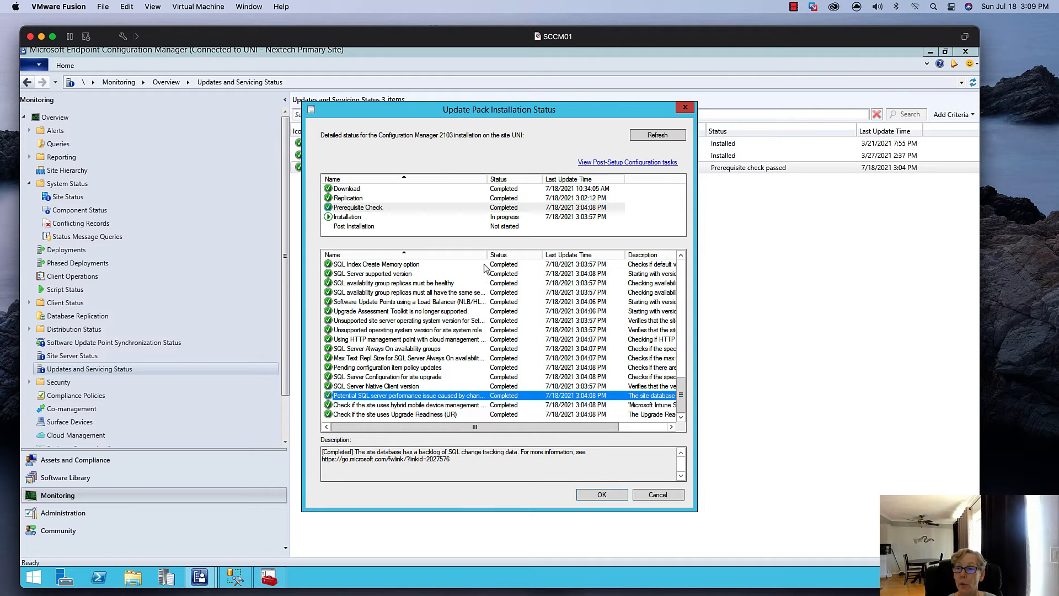
left_click_drag(487, 254, 534, 255)
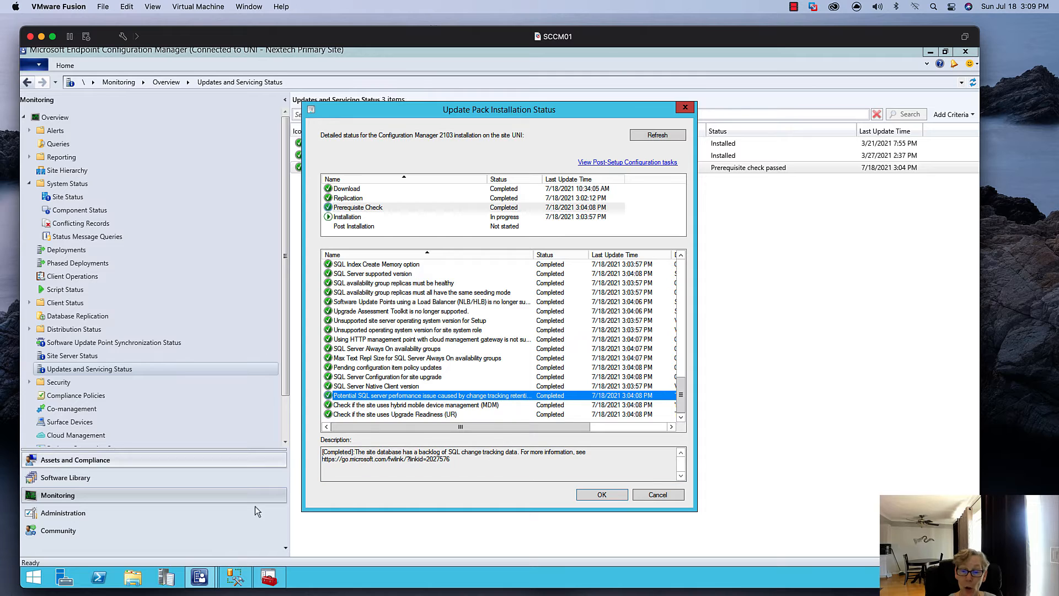
- Switch to SQL Server Management Studio to review the spdiagchangetracking results, and close the 2103 status window on returning
left_click(235, 576)
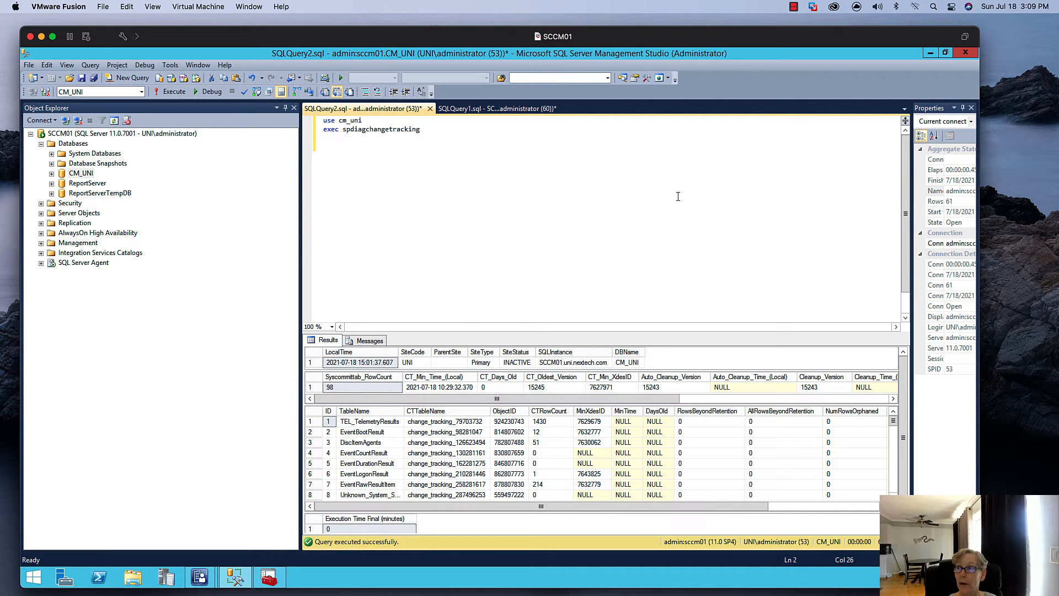
left_click(930, 52)
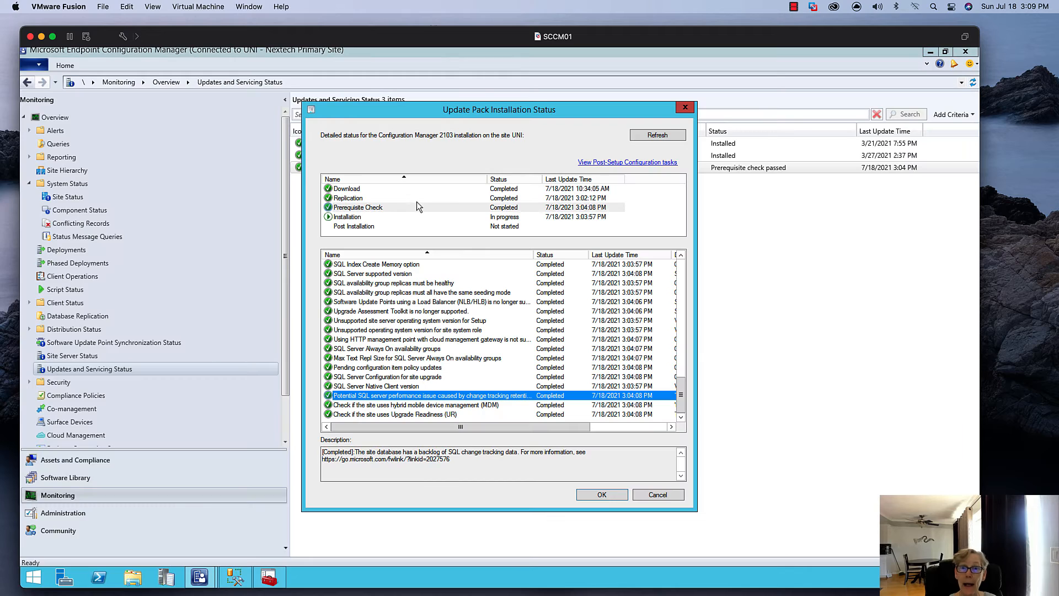
left_click(652, 495)
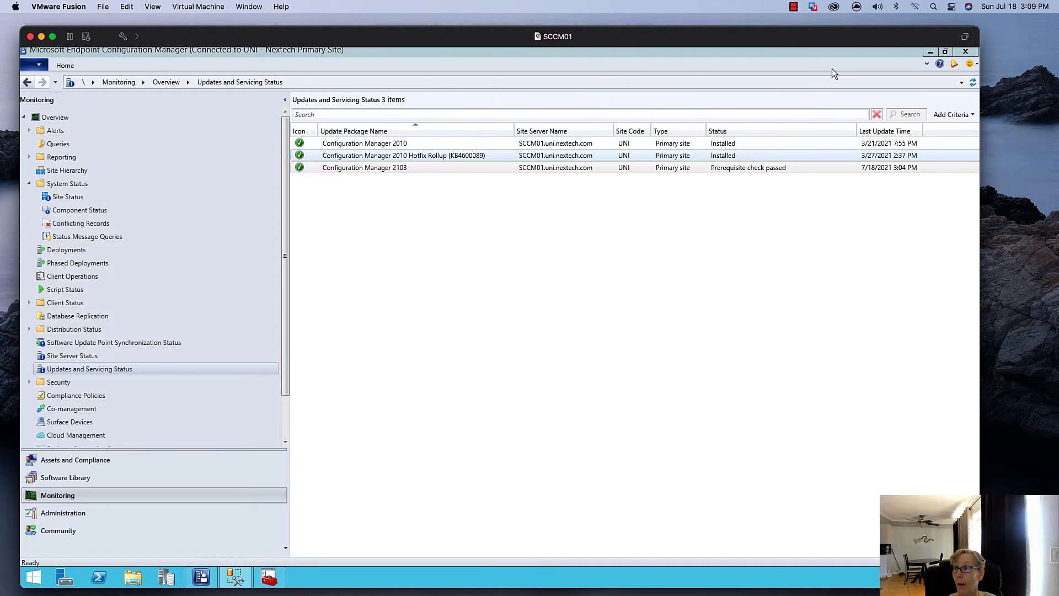
left_click(929, 52)
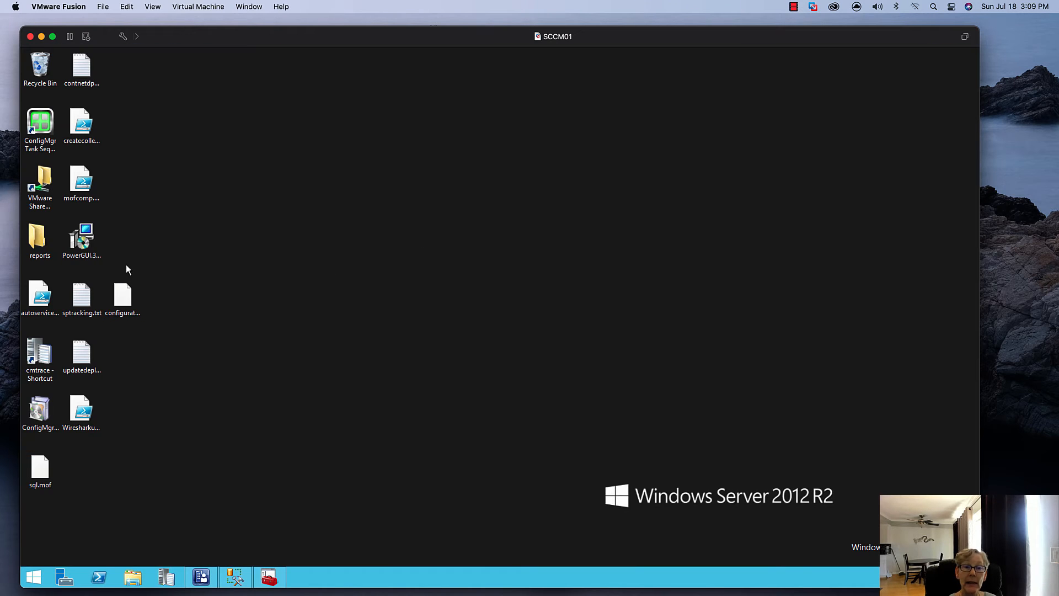
double_click(82, 296)
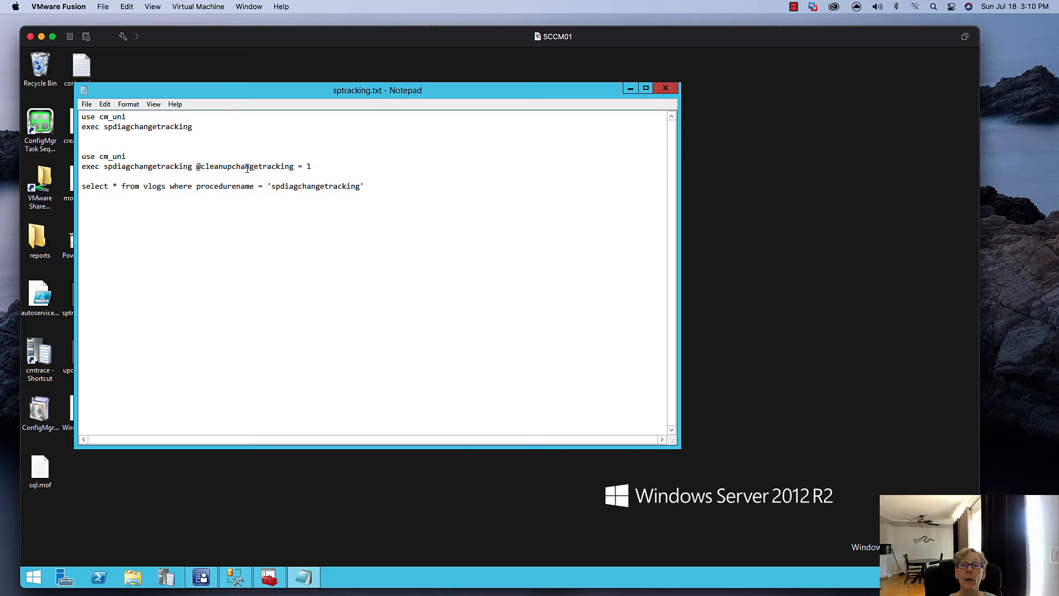
left_click_drag(319, 166, 74, 158)
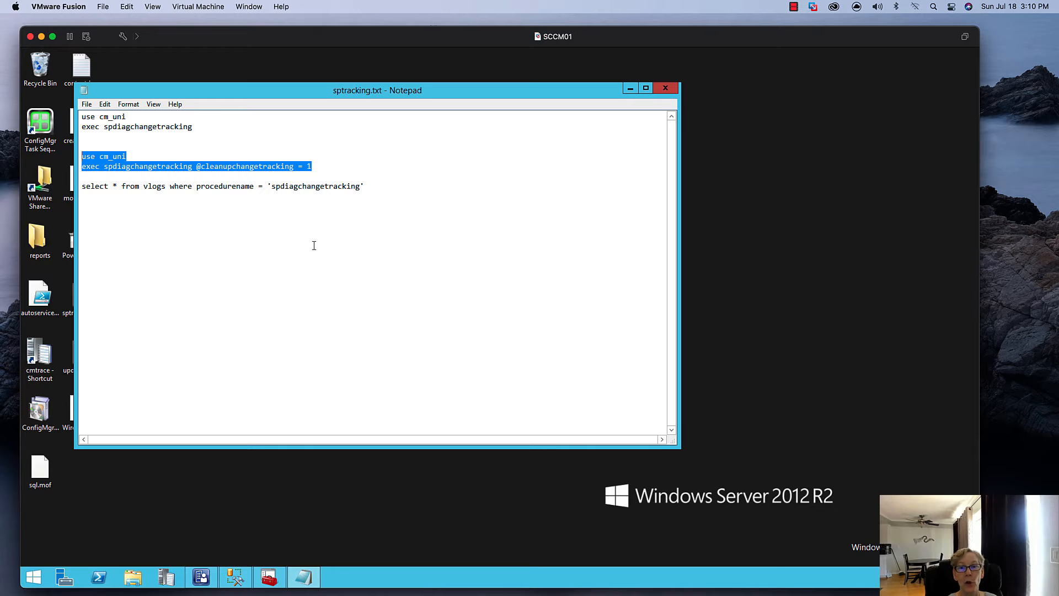
left_click_drag(367, 185, 77, 191)
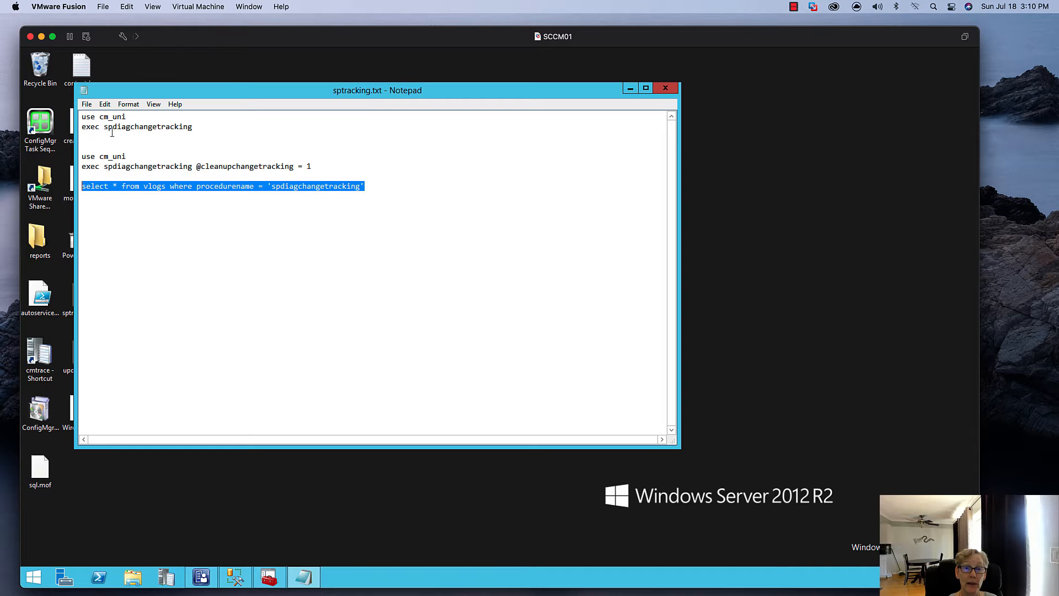
- Look again at the spdiagchangetracking query in SQL Server Management Studio and return to the Configuration Manager console
left_click(235, 577)
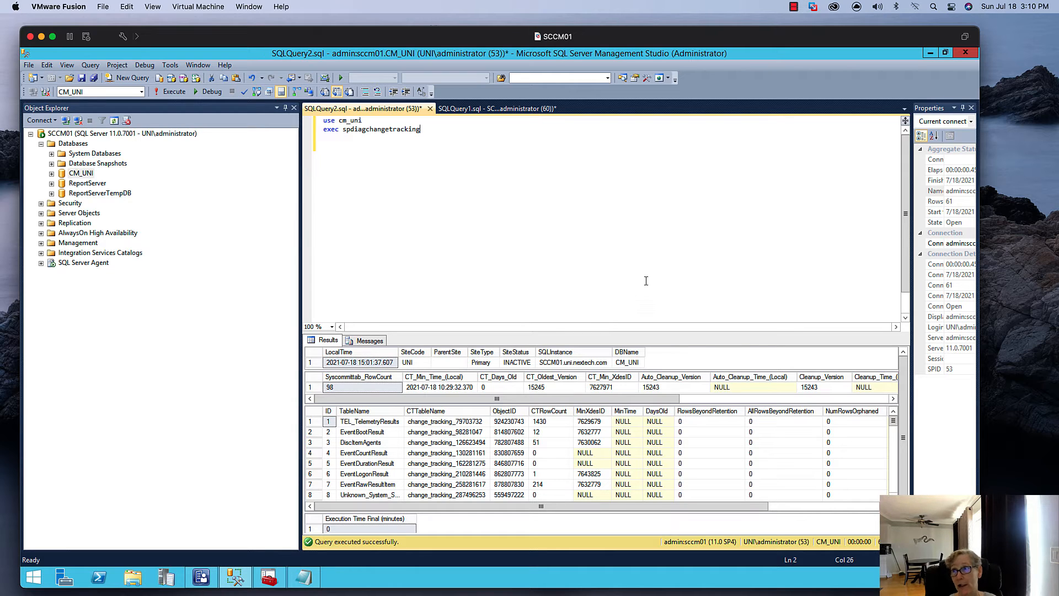
left_click(931, 53)
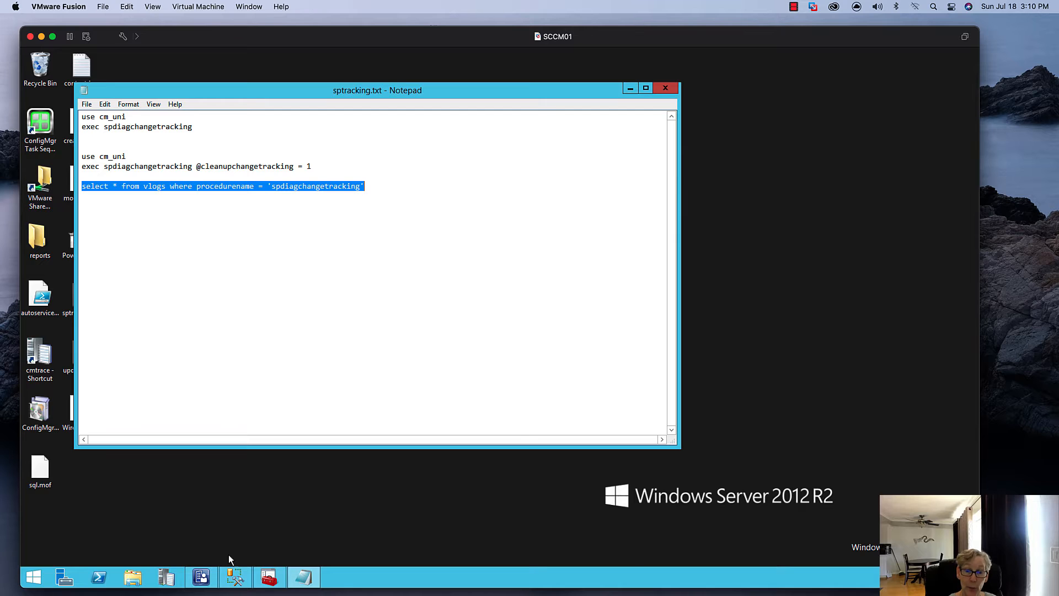
left_click(214, 573)
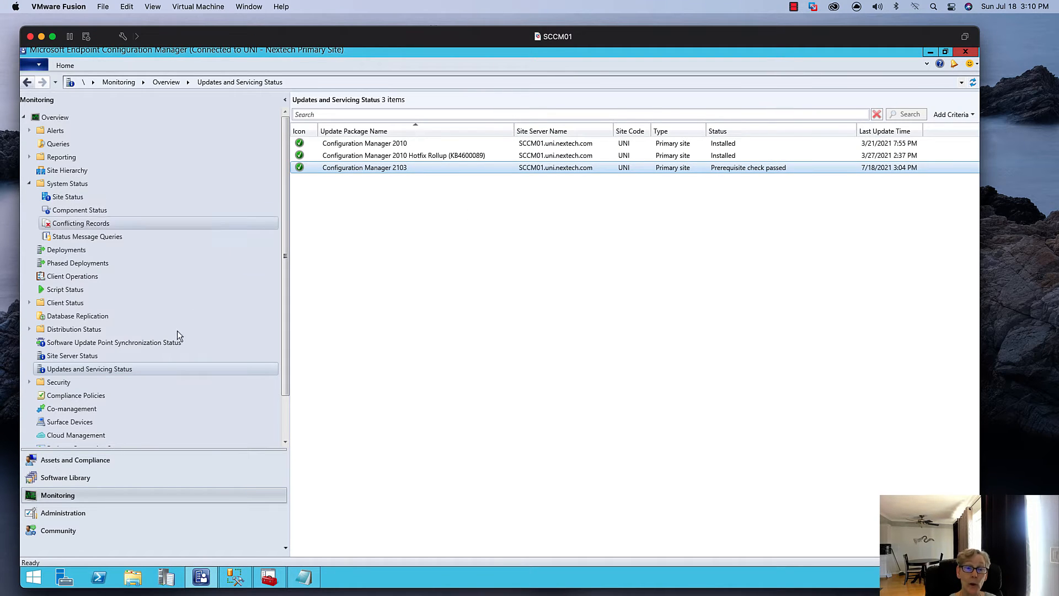
- Start the Install Update Pack wizard for Configuration Manager 2103 from Updates and Servicing in the Administration workspace
left_click(97, 517)
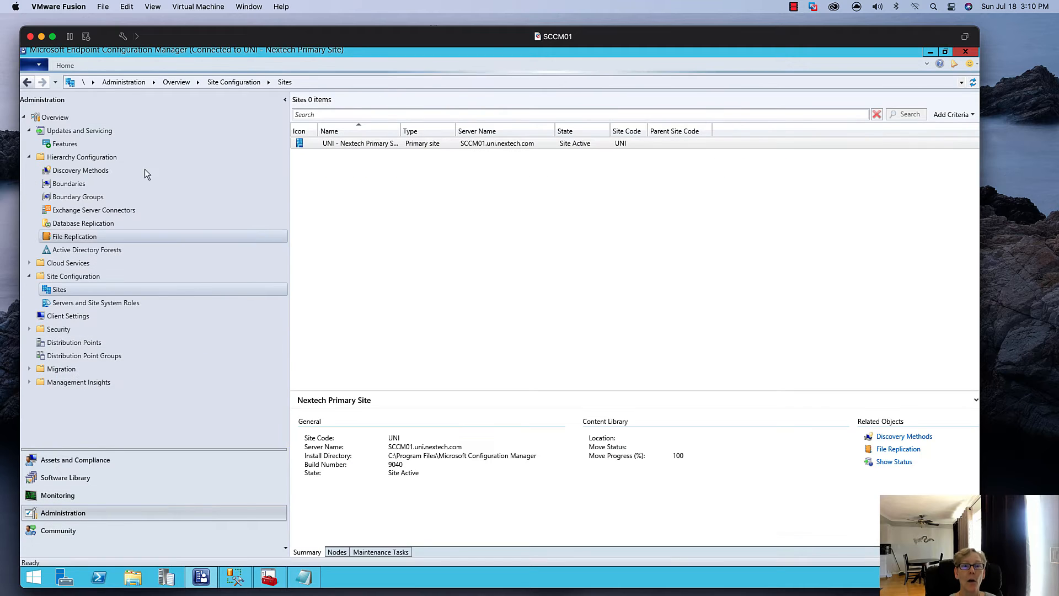
left_click(110, 133)
left_click(365, 170)
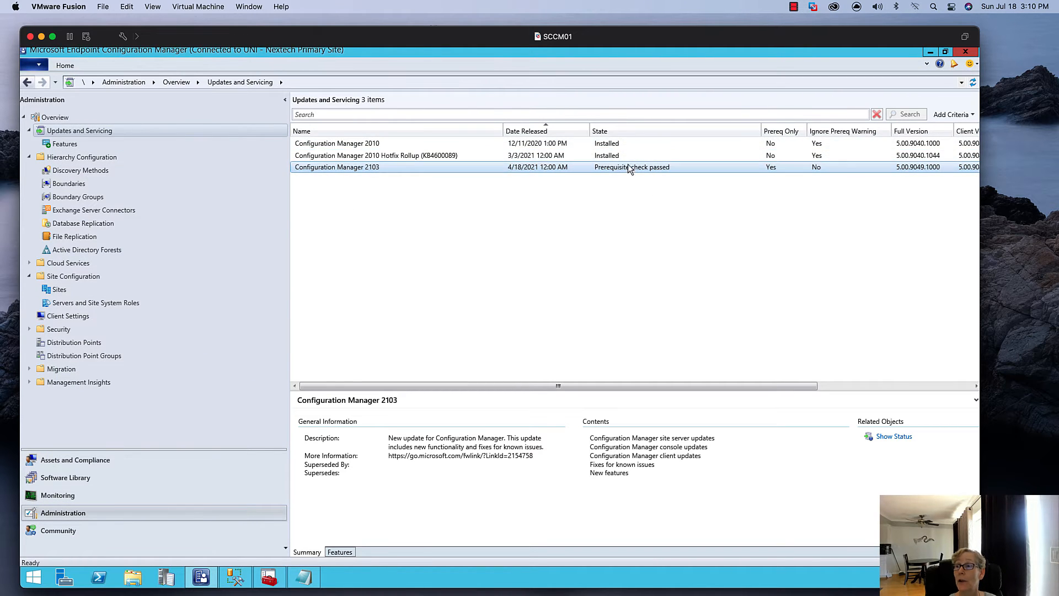
right_click(378, 170)
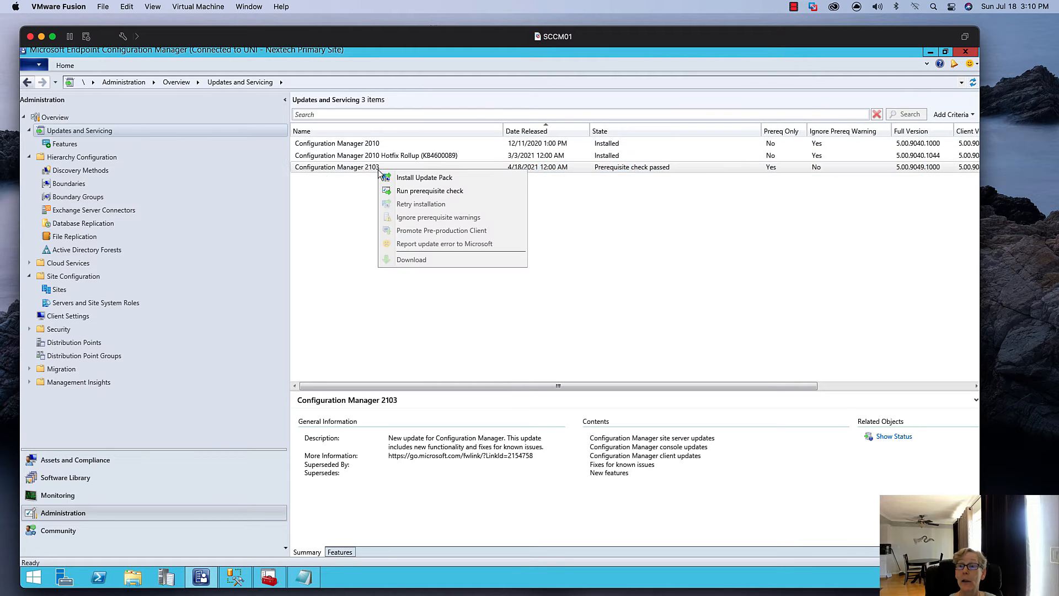
left_click(391, 176)
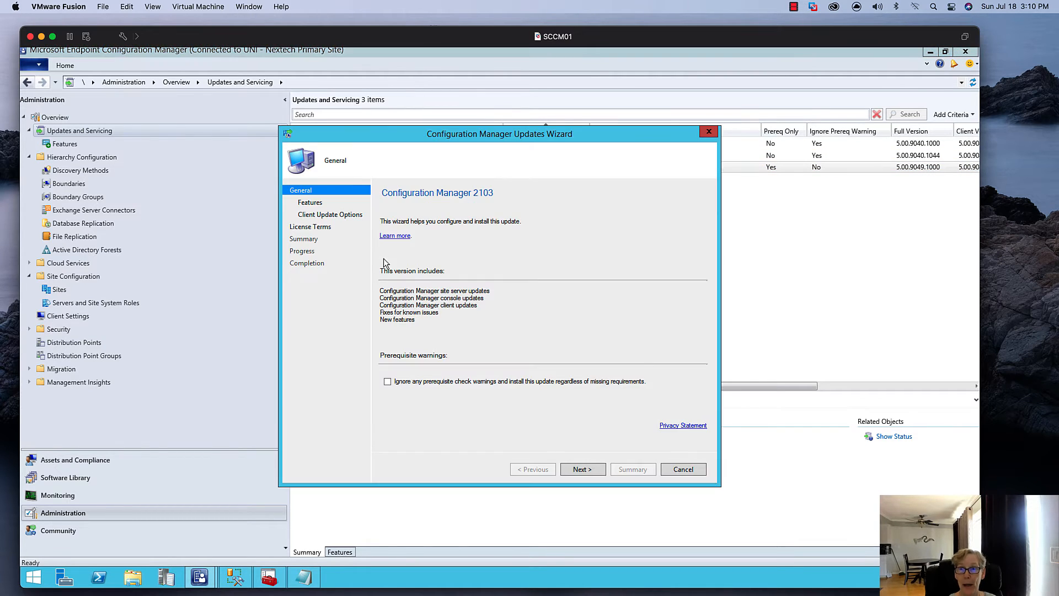
- Set the update to ignore prerequisite check warnings, keeping the preset feature selection and the Upgrade without validating client option
left_click(414, 384)
left_click(414, 384)
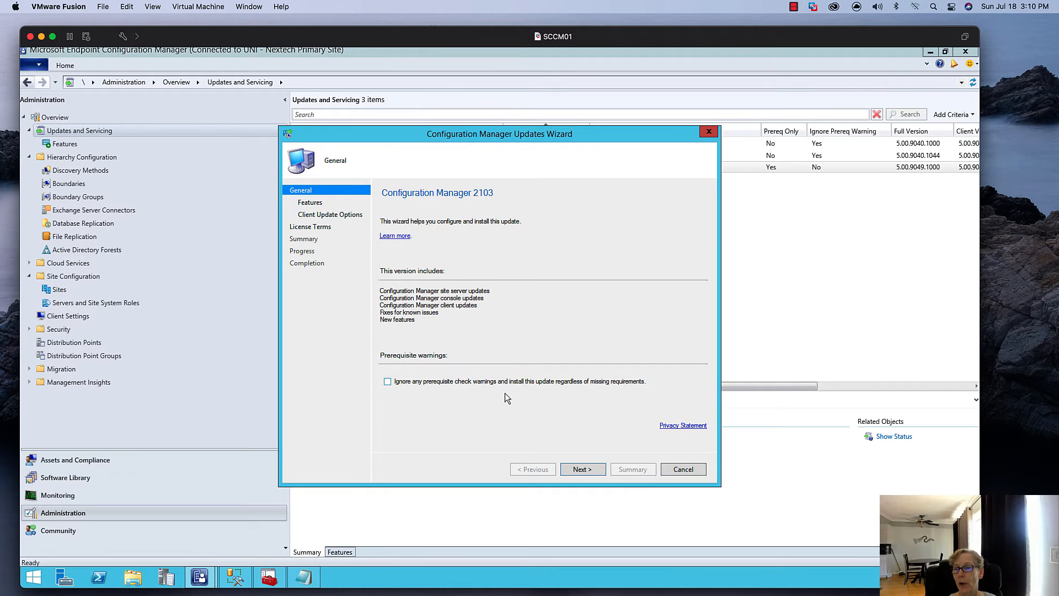
left_click(468, 385)
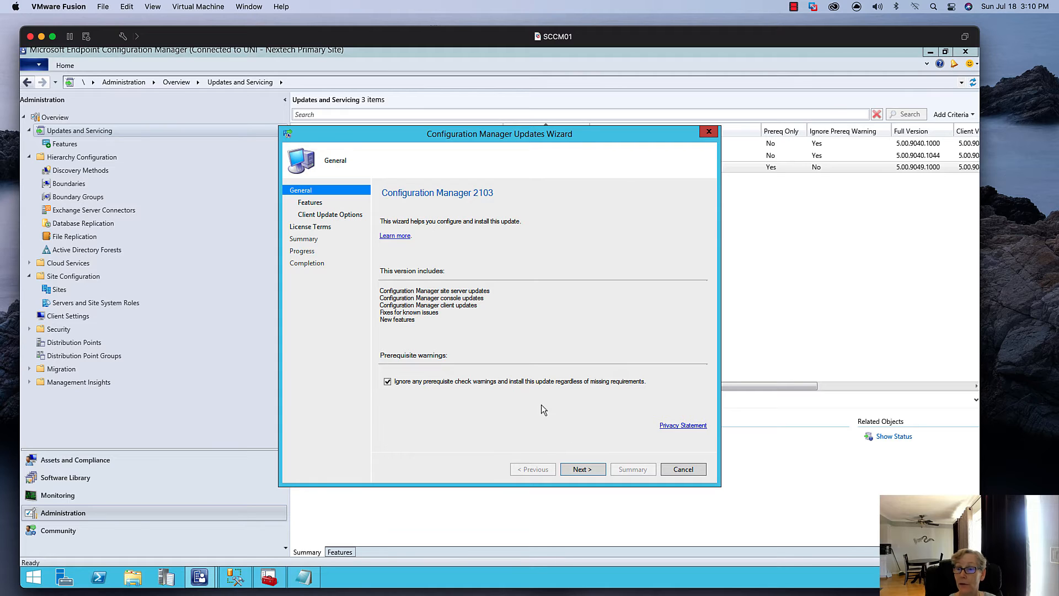
left_click(580, 469)
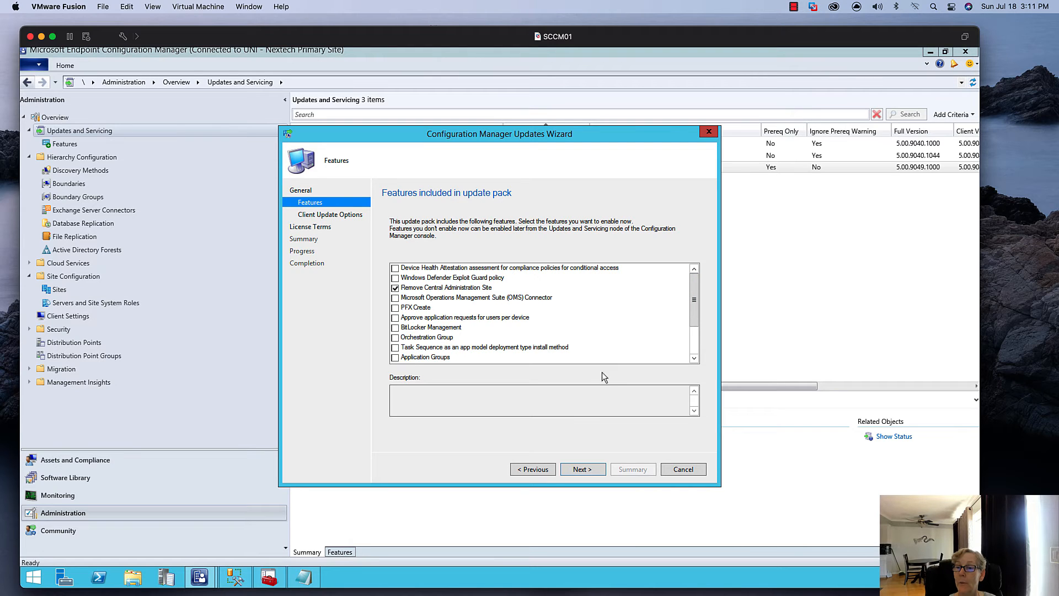
left_click(581, 469)
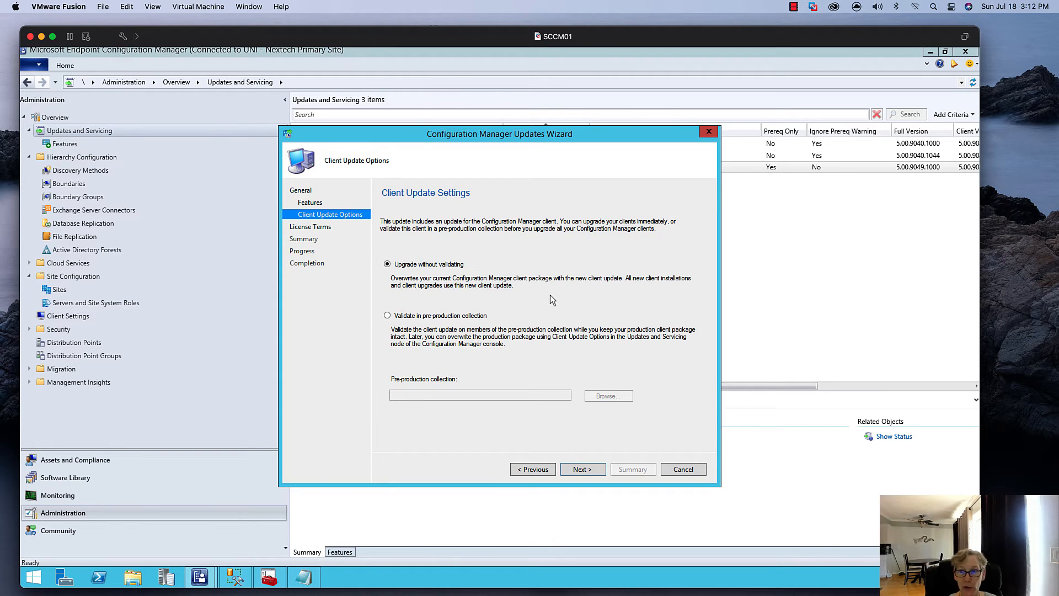
left_click(585, 467)
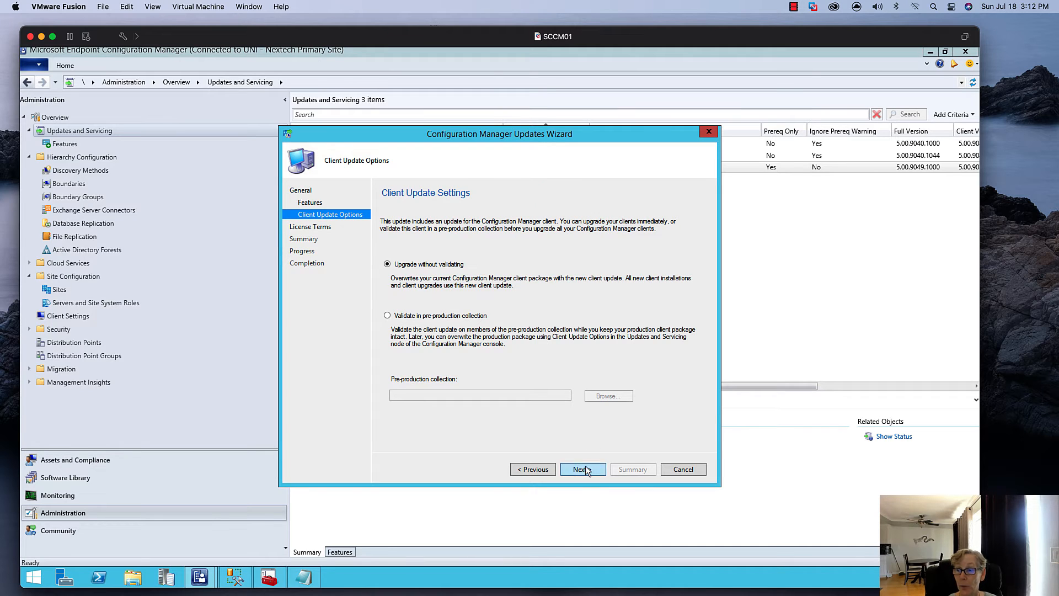
- Accept the License Terms and Privacy Statement, confirm the settings summary to start the 2103 installation, and close the wizard
left_click(429, 284)
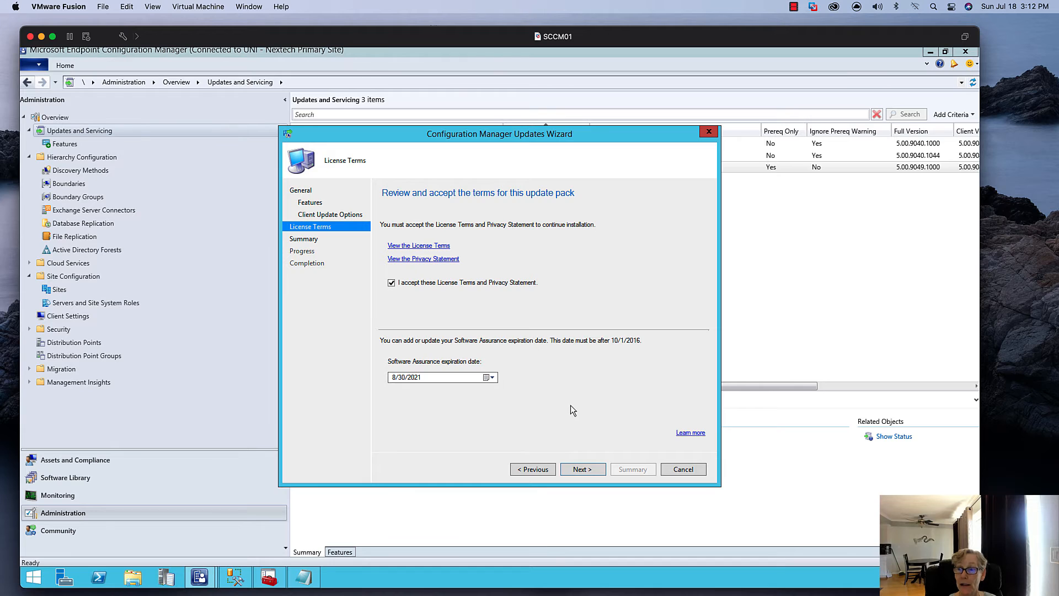
left_click(584, 467)
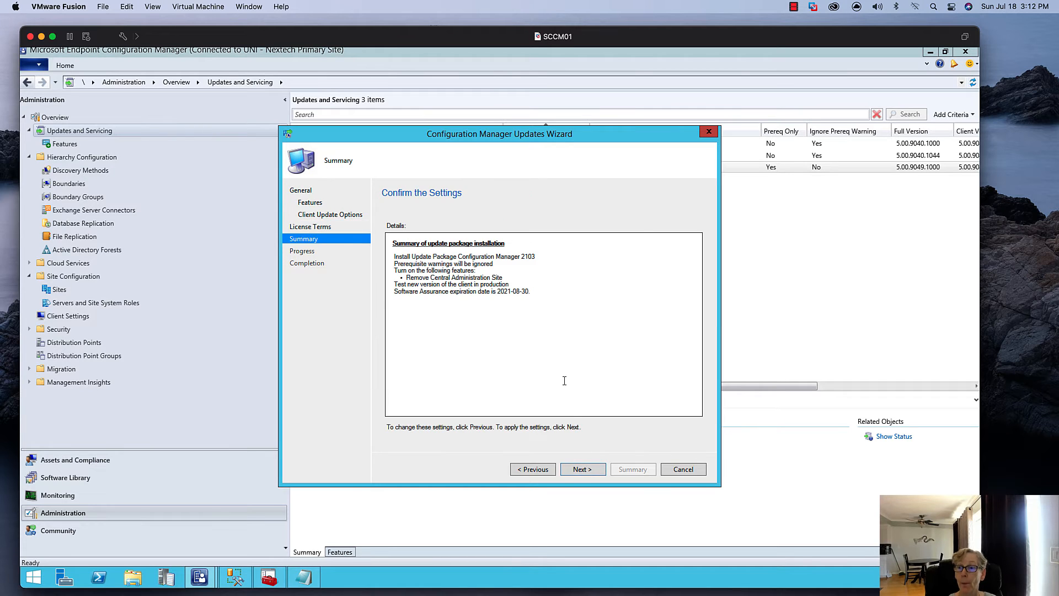
left_click(588, 469)
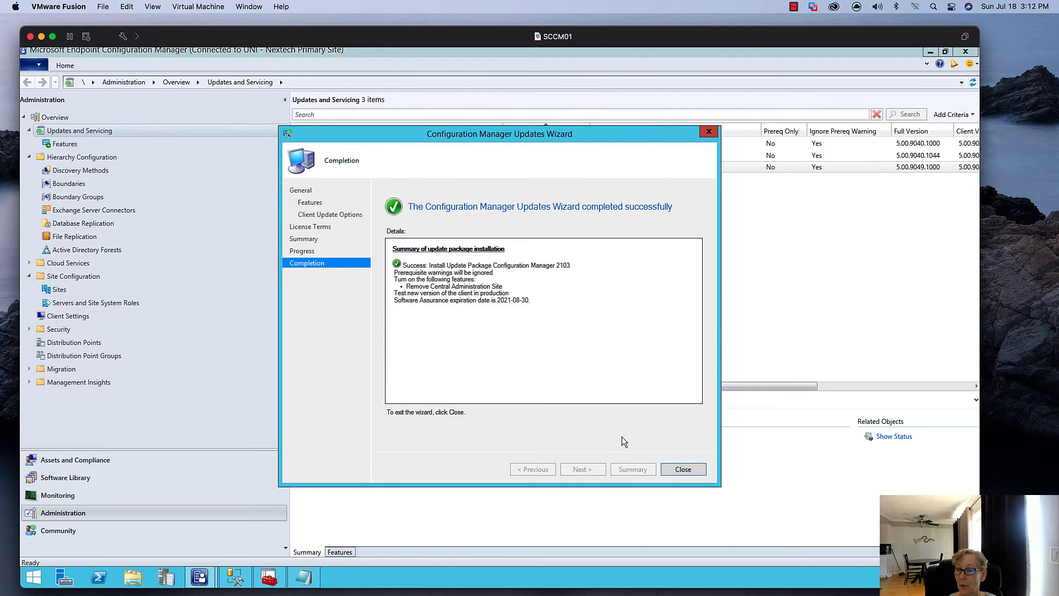
left_click(679, 471)
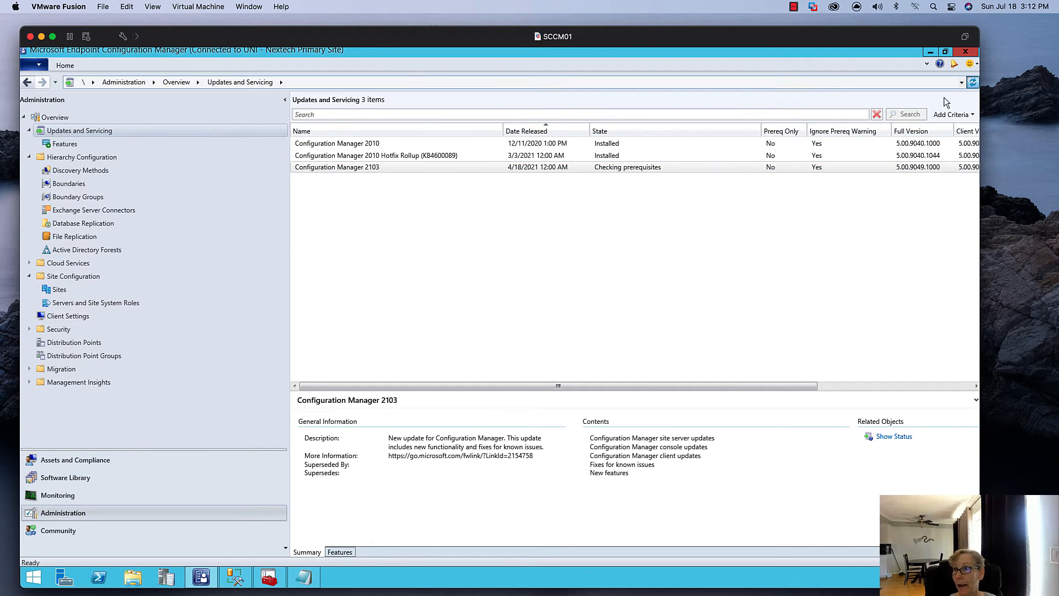
- Check the Configuration Manager 2103 entry in the Monitoring workspace's Updates and Servicing Status and refresh the list
left_click(62, 492)
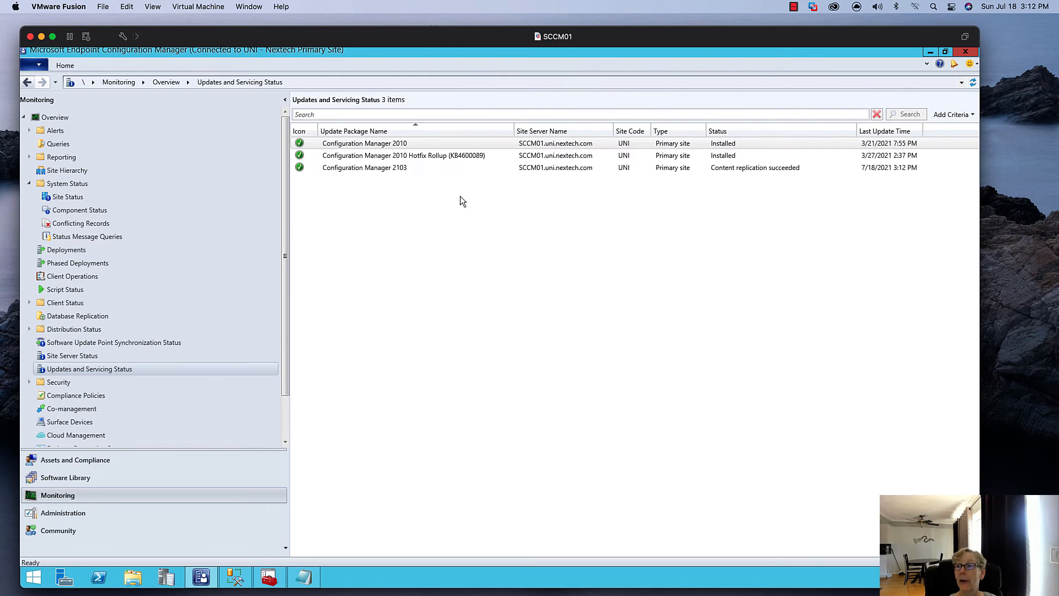
left_click(397, 169)
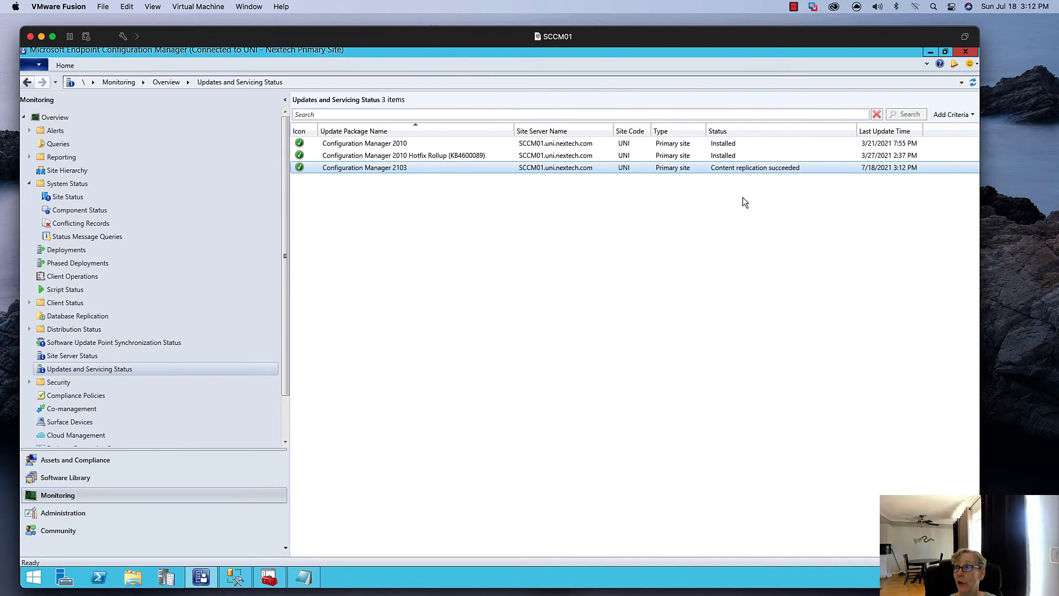
left_click(973, 82)
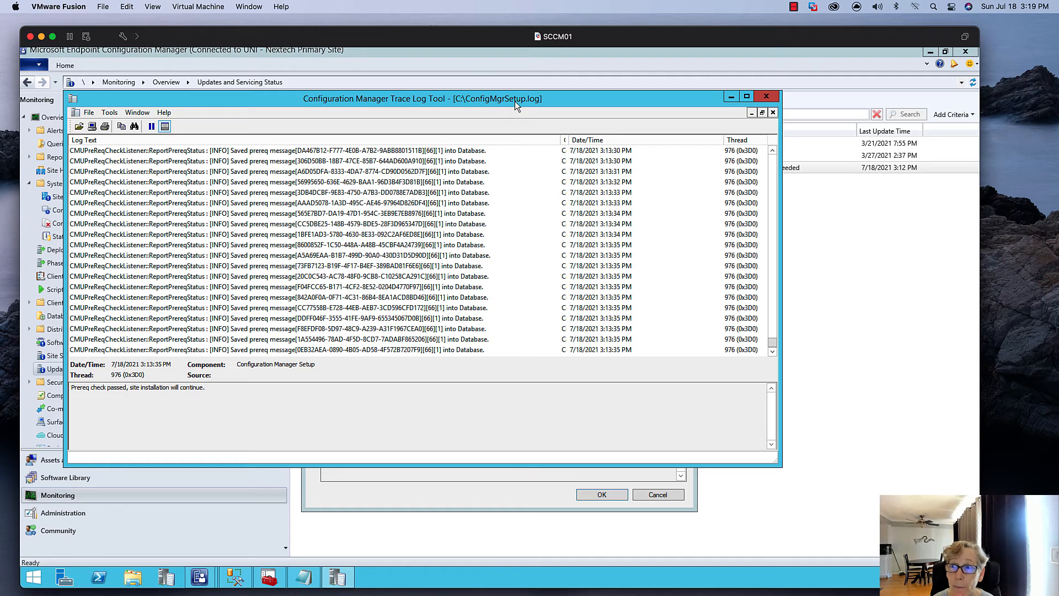
- Read the end of ConfigMgrSetup.log, then bring the Update Pack Installation Status window forward and minimize the log viewer
scroll(425, 257, "down", 3)
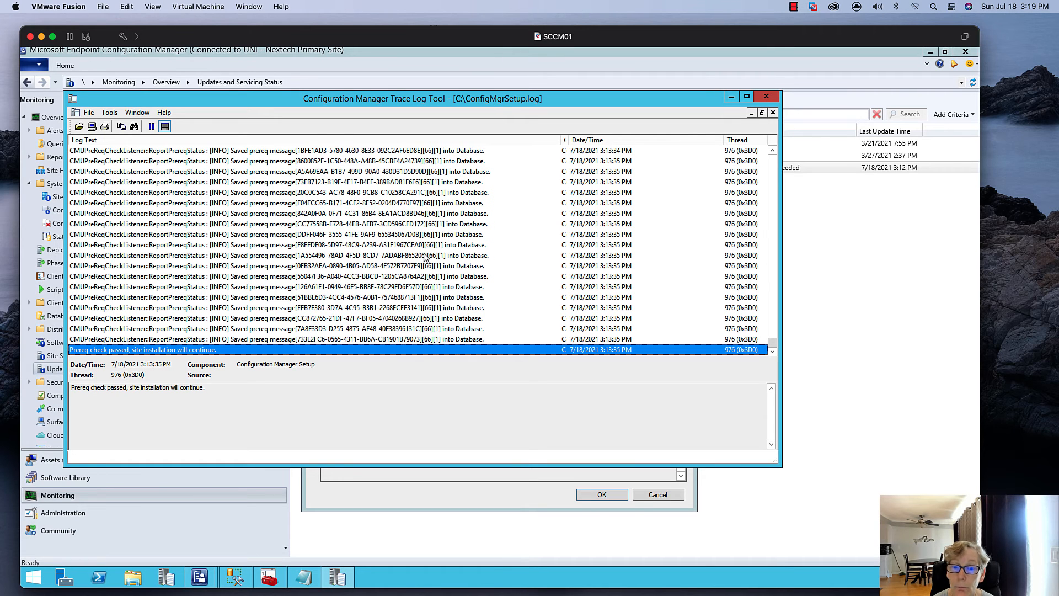
left_click(401, 482)
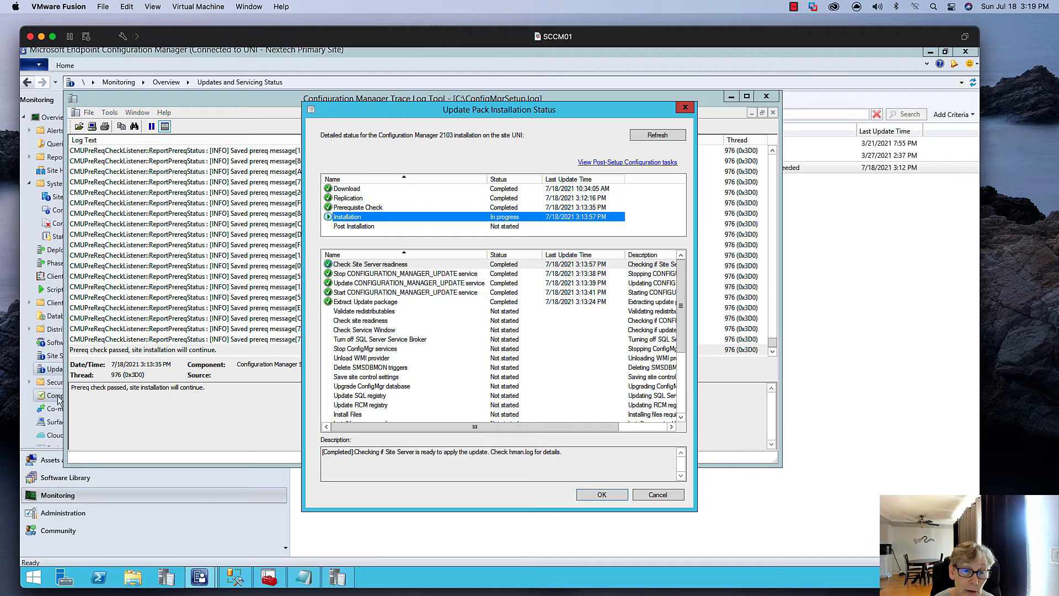
left_click(729, 96)
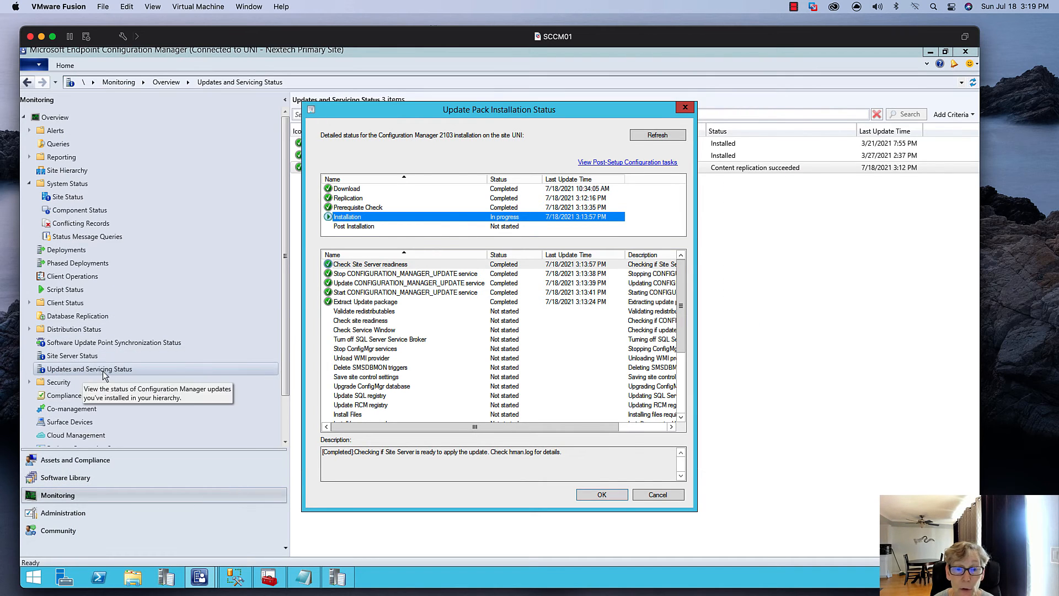
- Locate the Configuration Manager 2103 entry behind the Update Pack Installation Status window, then return to that window and reposition it
left_click_drag(415, 114, 405, 183)
left_click(384, 169)
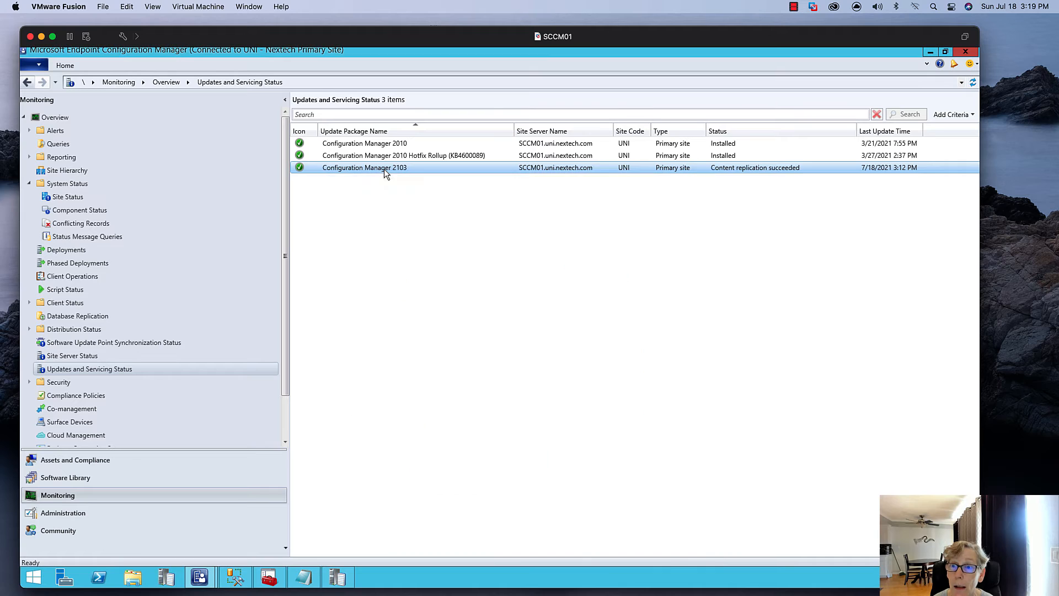
right_click(384, 169)
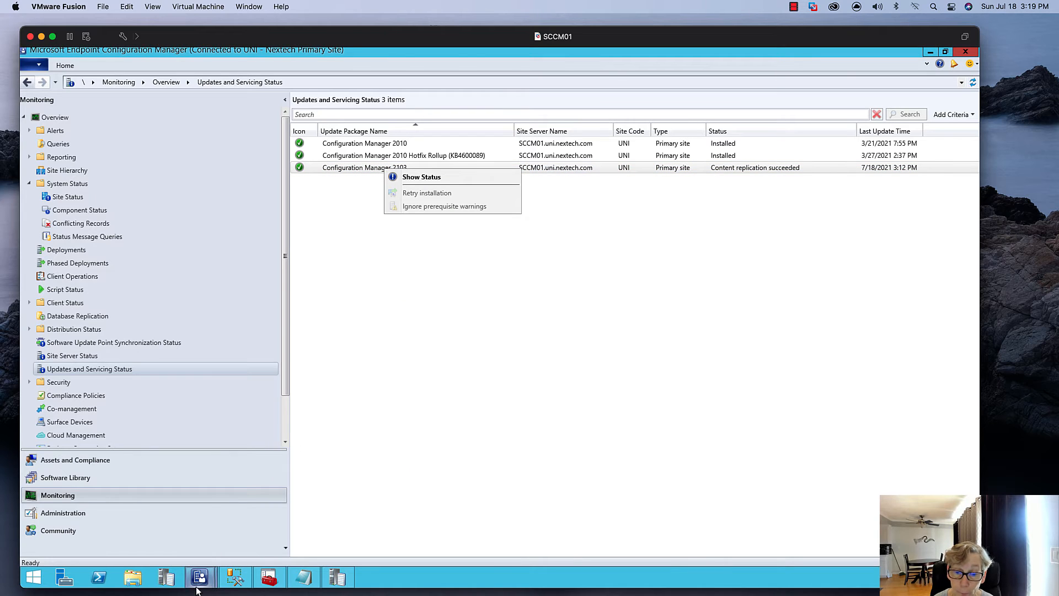
left_click(216, 576)
left_click(258, 513)
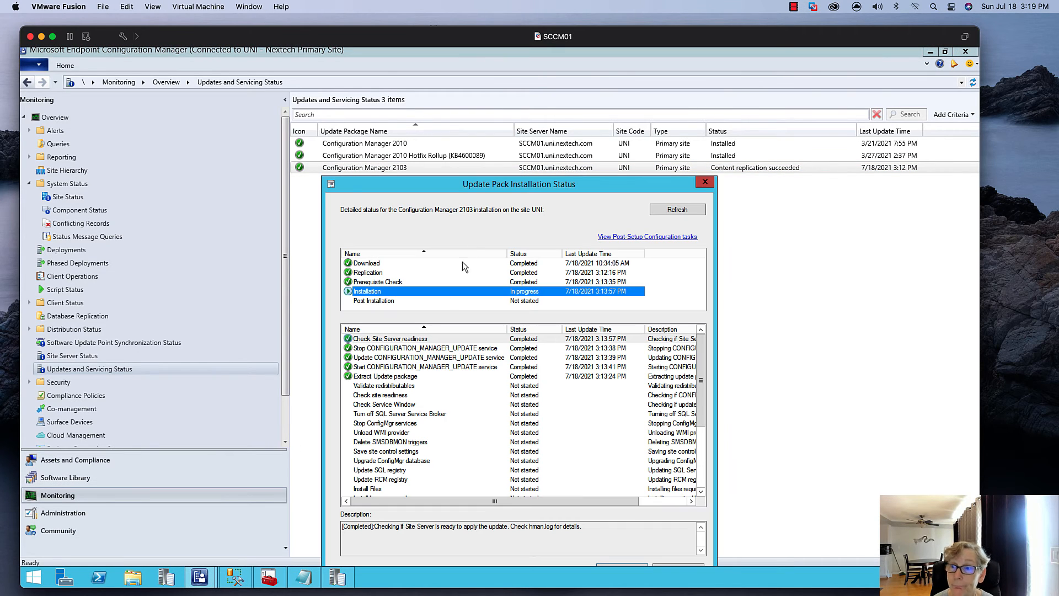
left_click_drag(435, 188, 437, 139)
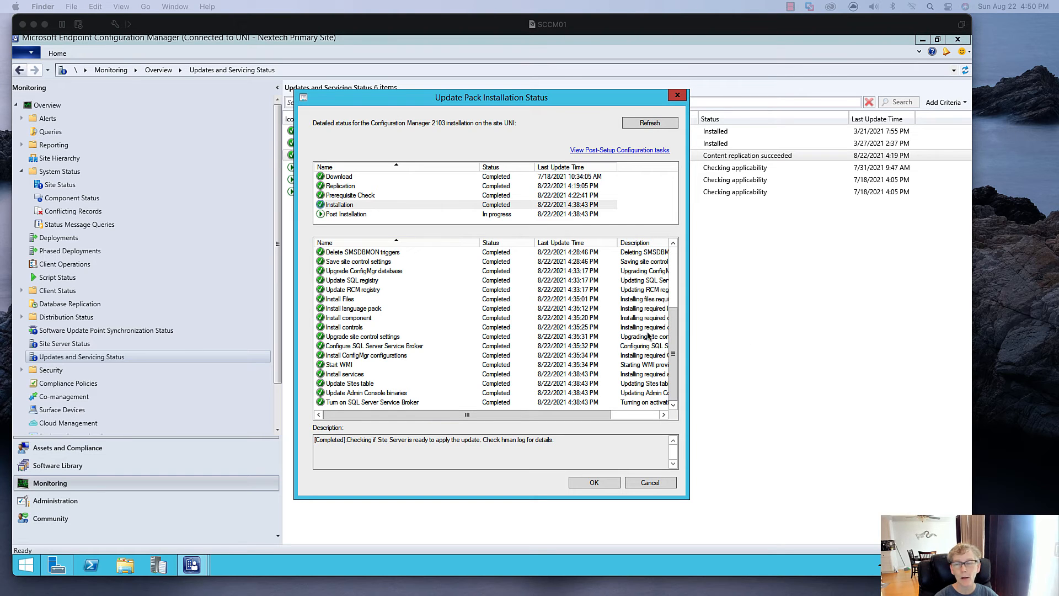
- Review the remaining Installation tasks of the 2103 update, close the status window, and refresh the Updates and Servicing Status list
mouse_move(672, 337)
left_mouse_down()
mouse_move(679, 275)
mouse_move(676, 353)
left_mouse_up()
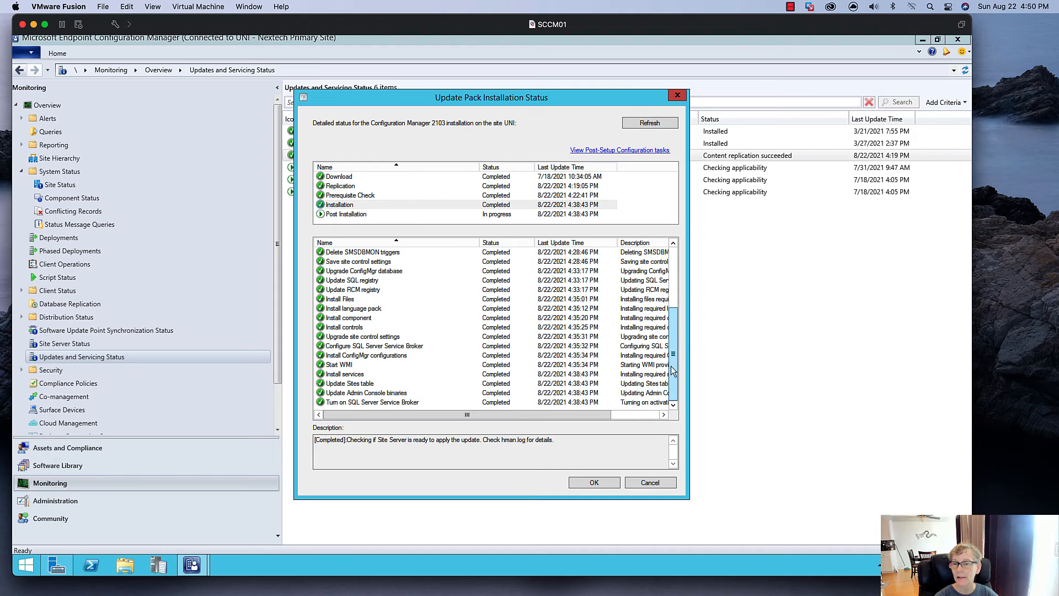
left_click(582, 482)
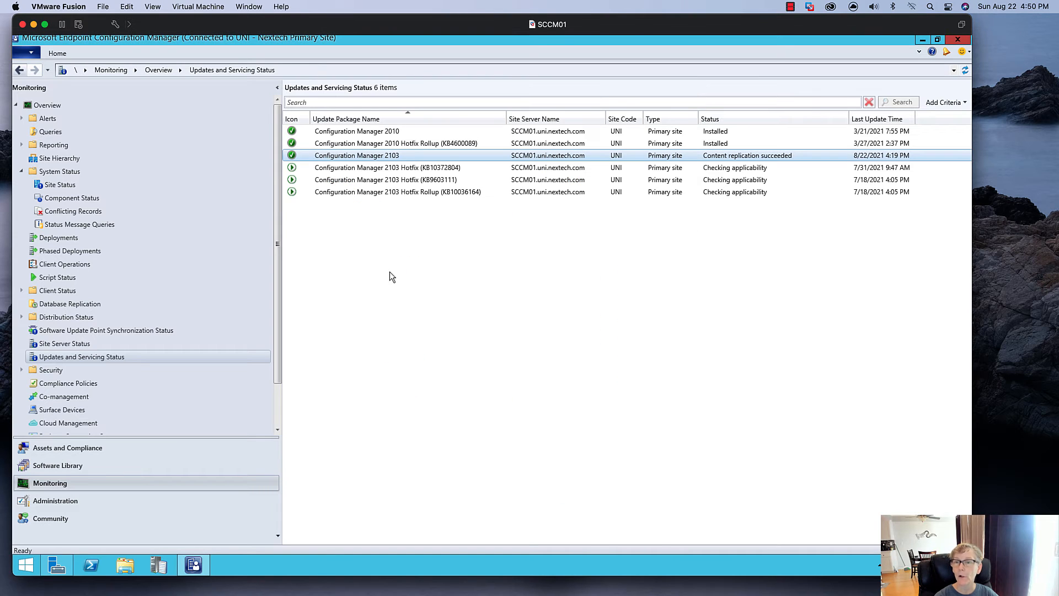
left_click(965, 70)
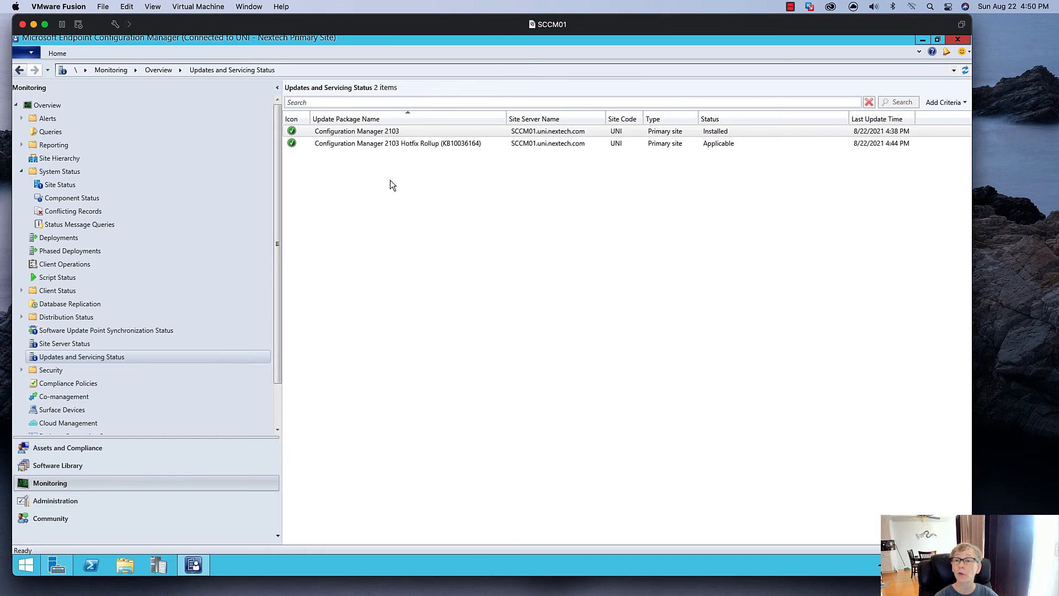
- Exit and relaunch the Configuration Manager console, dismissing the error dialog about incomplete results
left_click(32, 54)
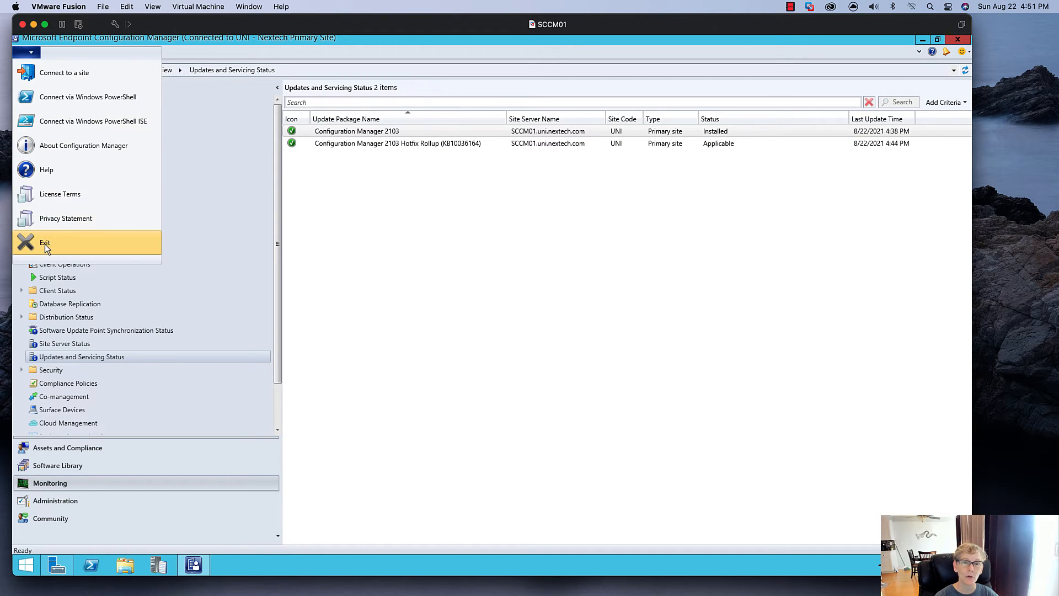
left_click(44, 244)
left_click(547, 349)
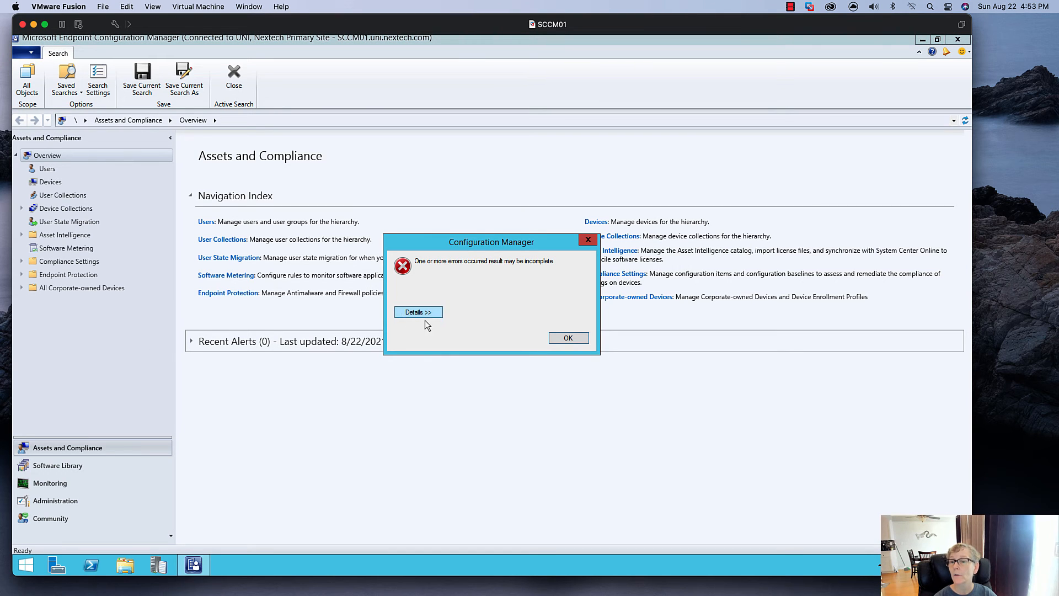
left_click(577, 338)
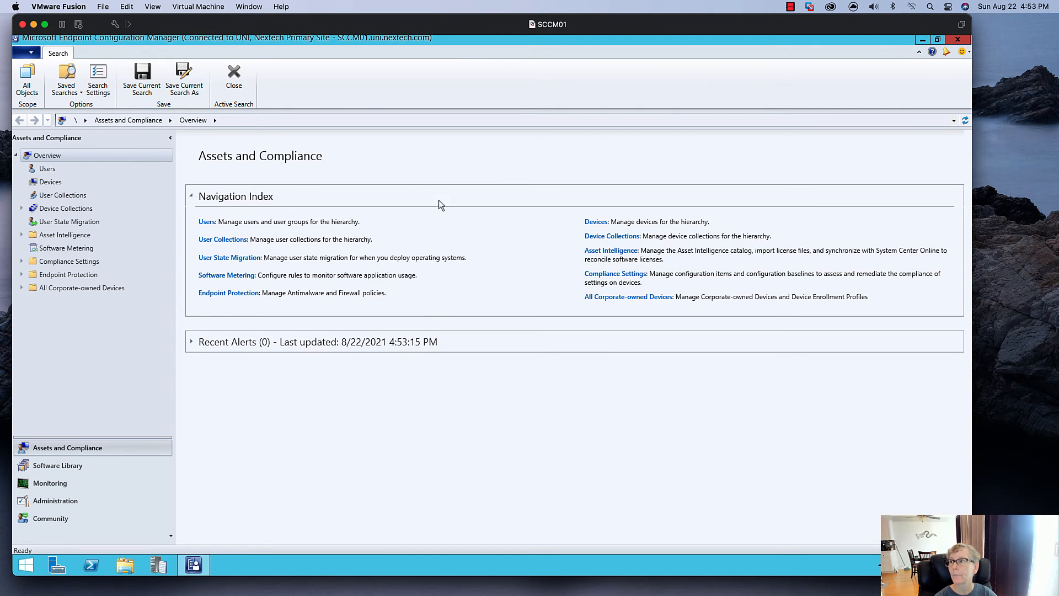
- Check the console and site versions in the About Configuration Manager information and close it
left_click(32, 53)
left_click(72, 144)
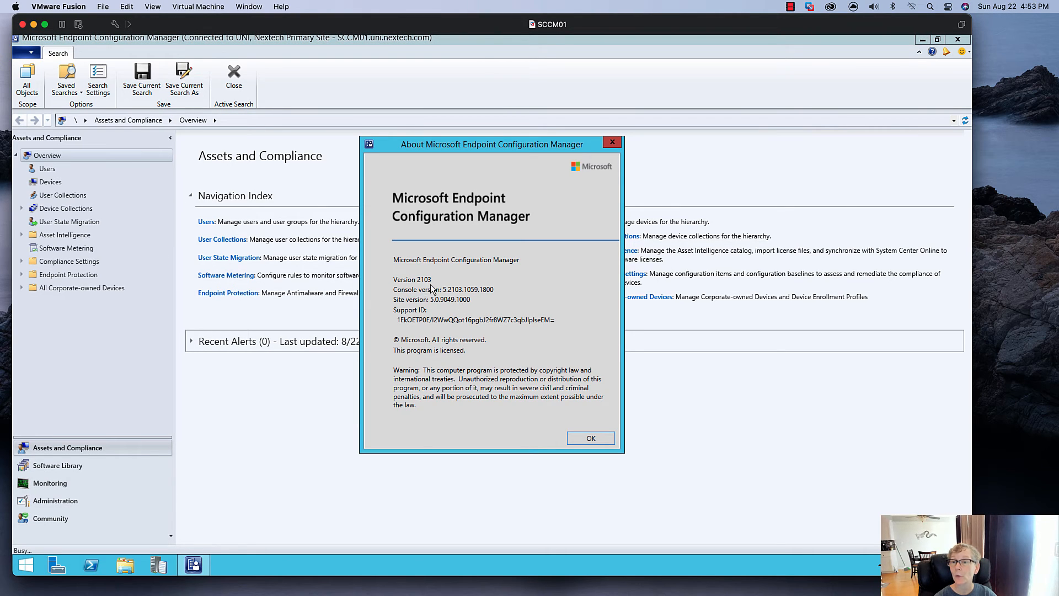
left_click(586, 438)
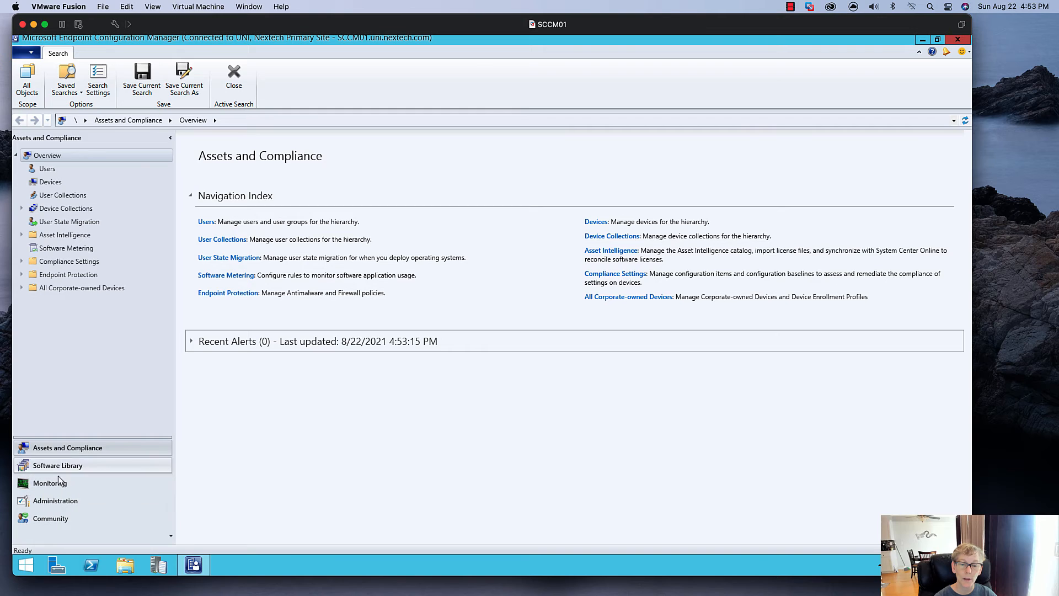
- Examine the Client Upgrade options in the Hierarchy Settings of the Administration workspace's sites and close them without changes
left_click(53, 500)
left_click(122, 86)
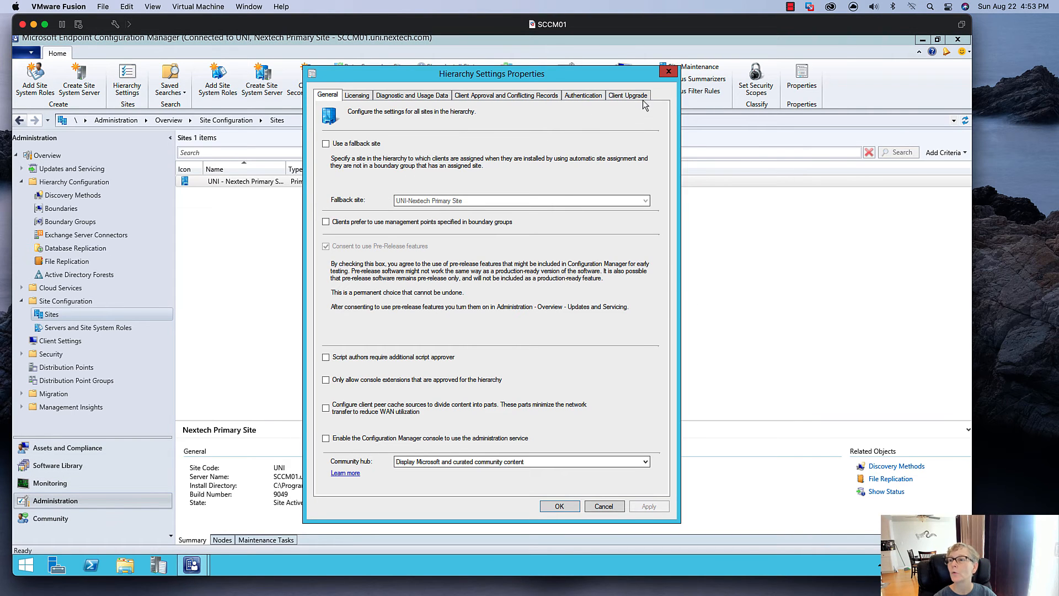
left_click(629, 96)
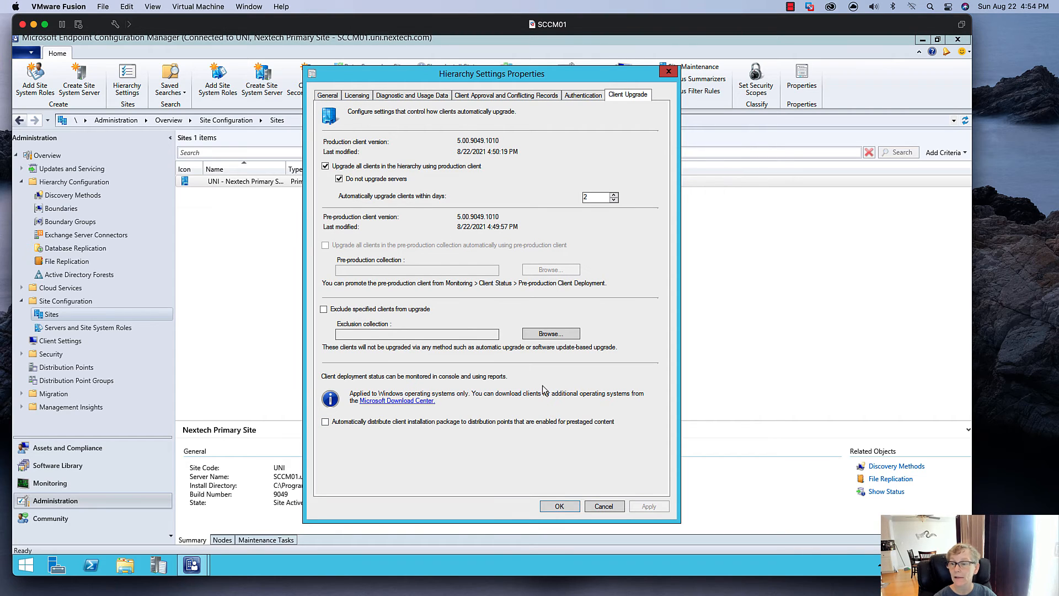
left_click(603, 506)
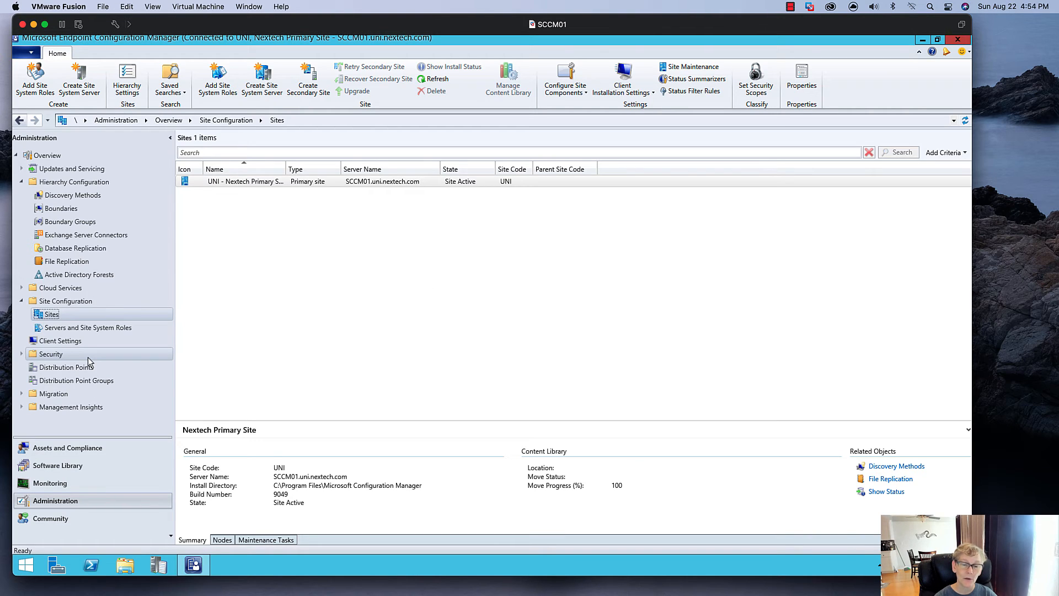
- Review the client versions in the Devices list and the Production Client Deployment status under Client Status in Monitoring
left_click(73, 447)
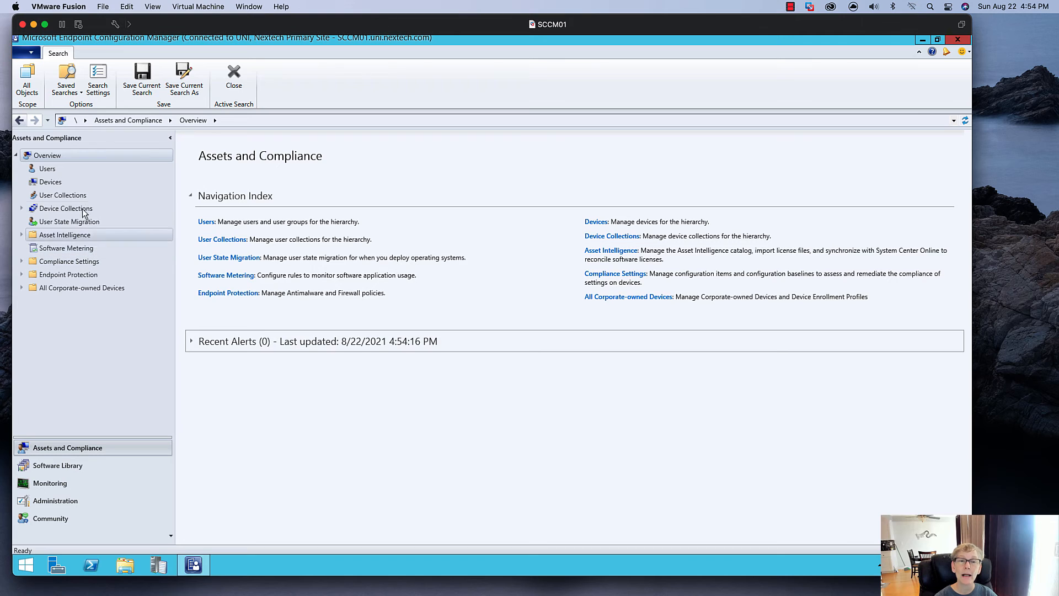
left_click(73, 185)
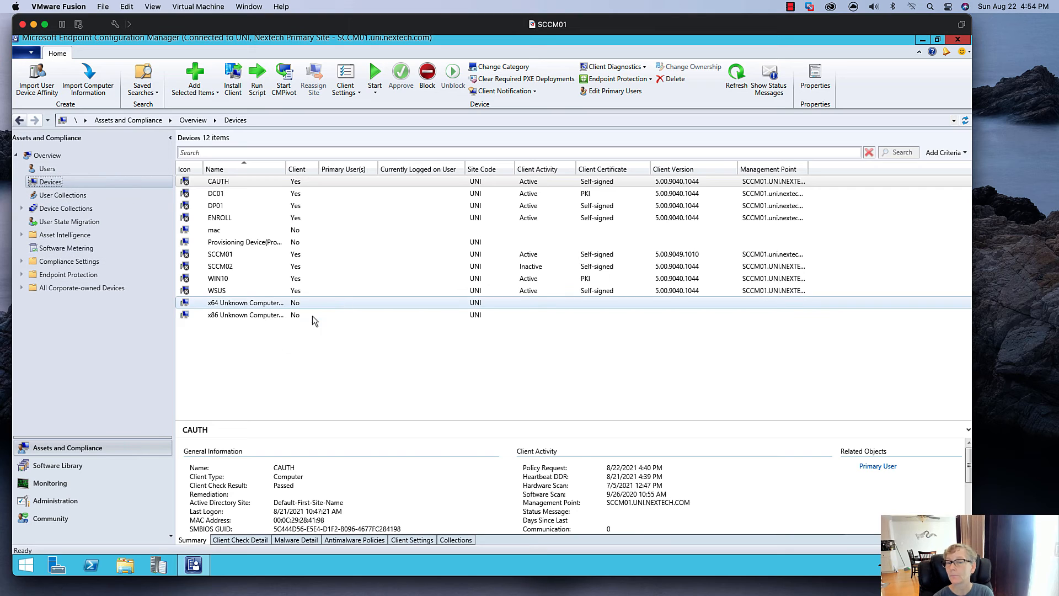
left_click(49, 483)
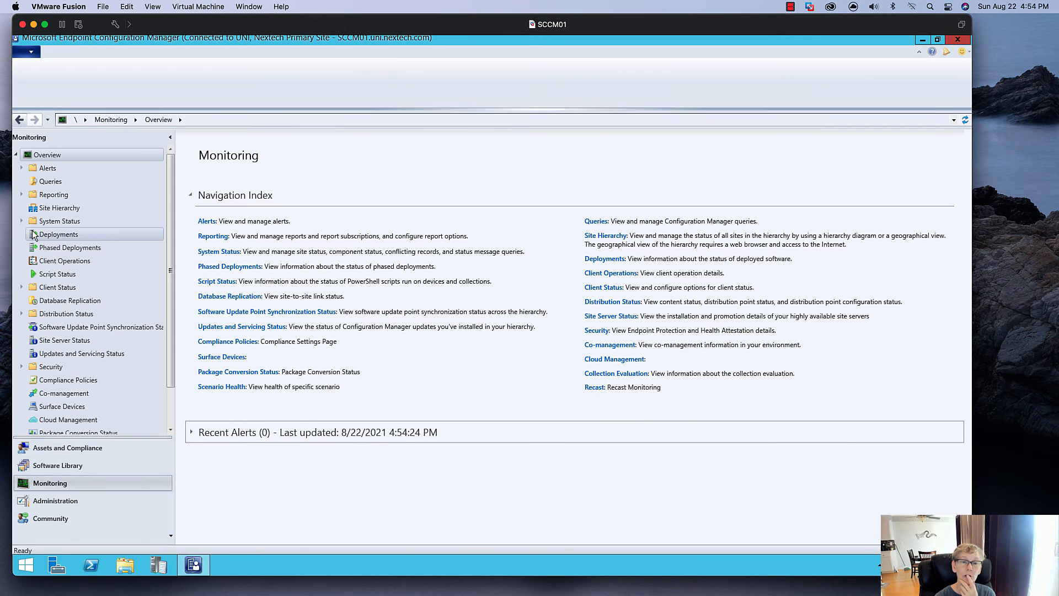
left_click(22, 221)
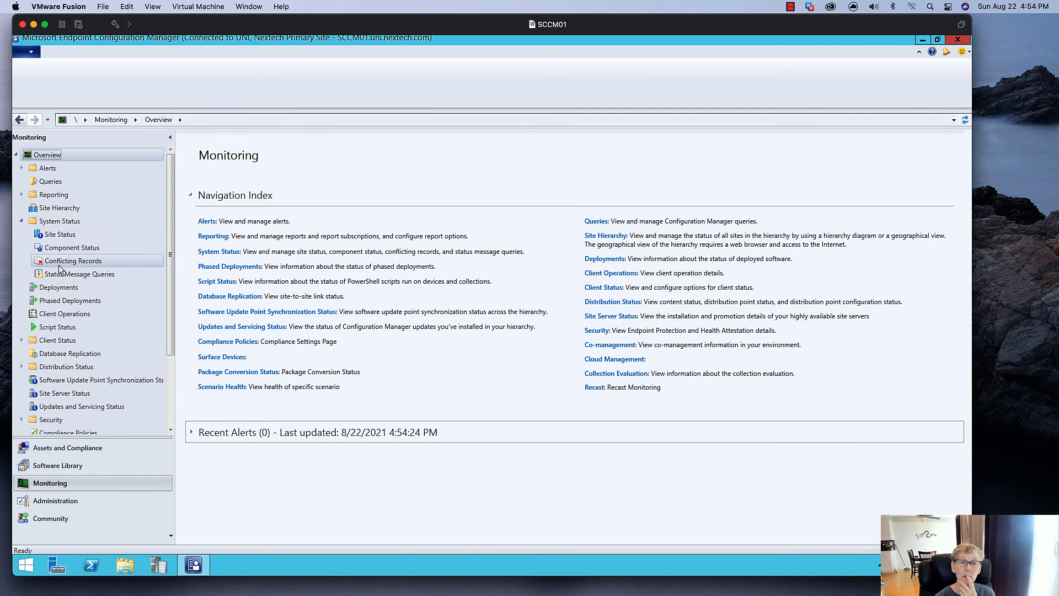
left_click(21, 340)
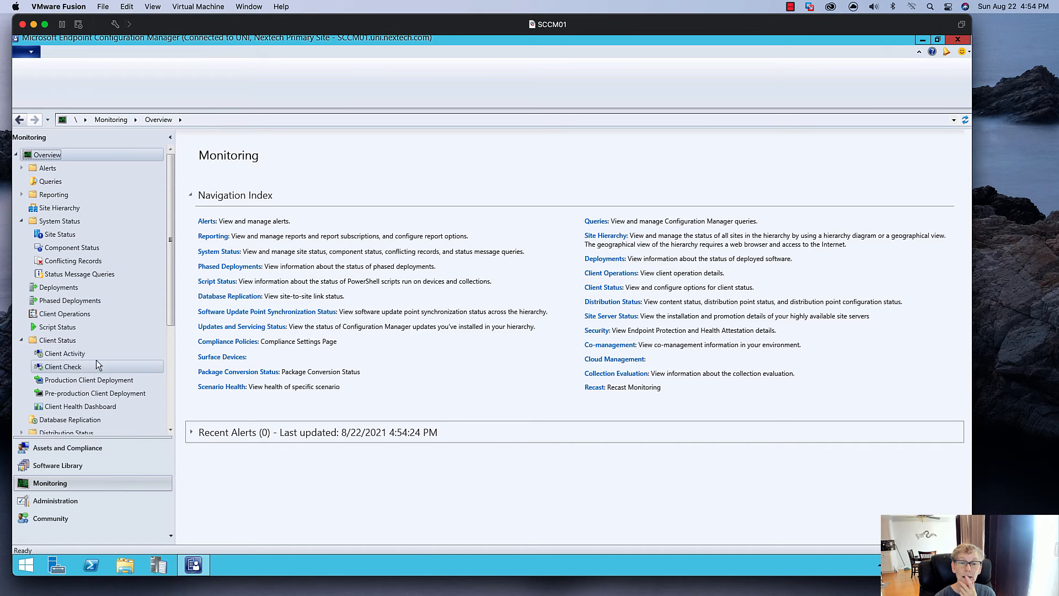
left_click(84, 381)
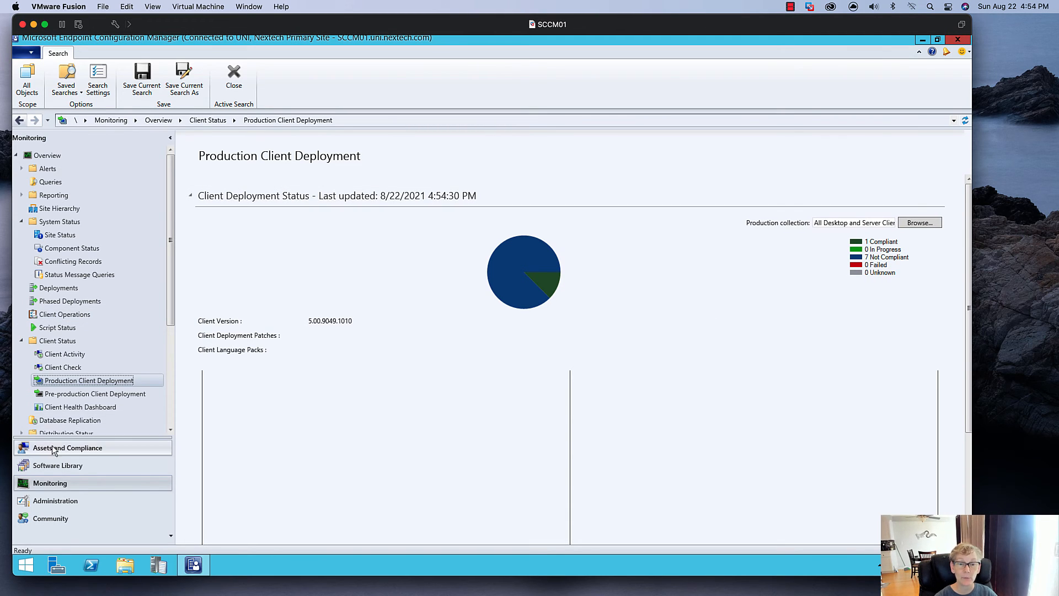
- Examine the details of the Configuration Manager 2103 Hotfix Rollup (KB10036164) in Administration's Updates and Servicing
left_click(55, 500)
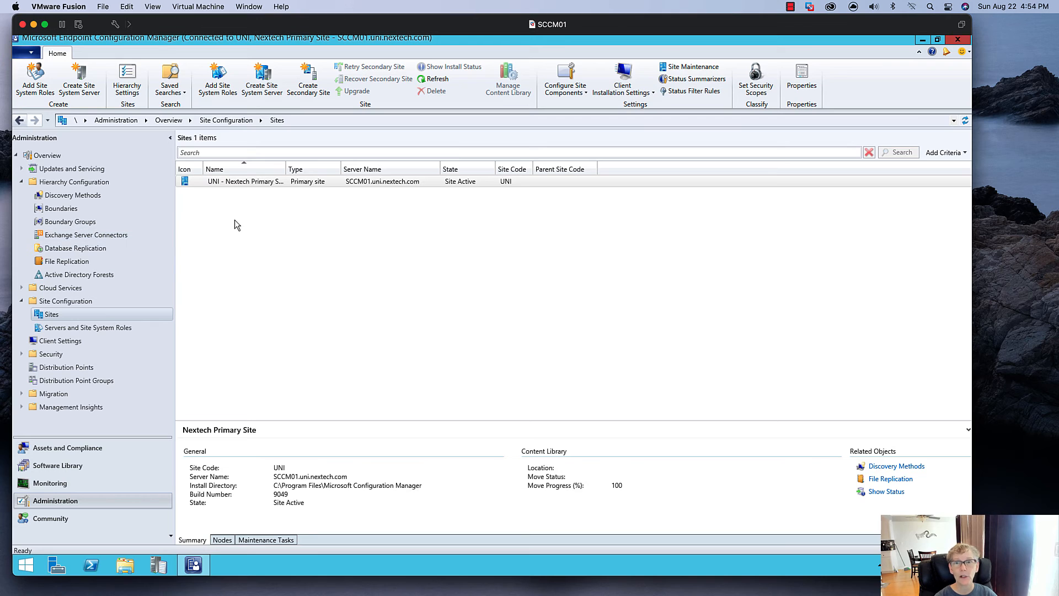
left_click(71, 169)
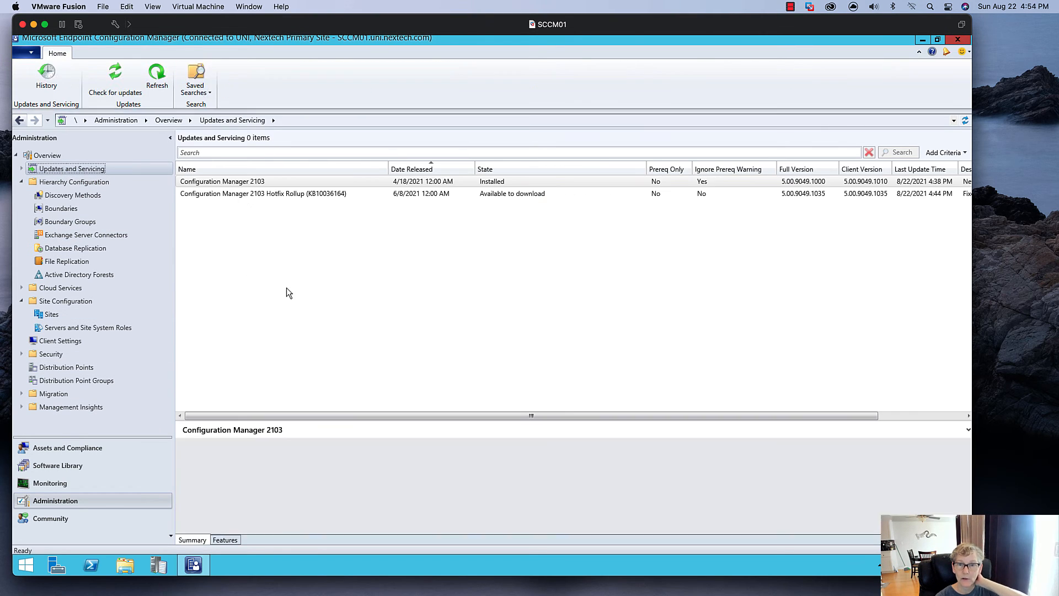
left_click(322, 194)
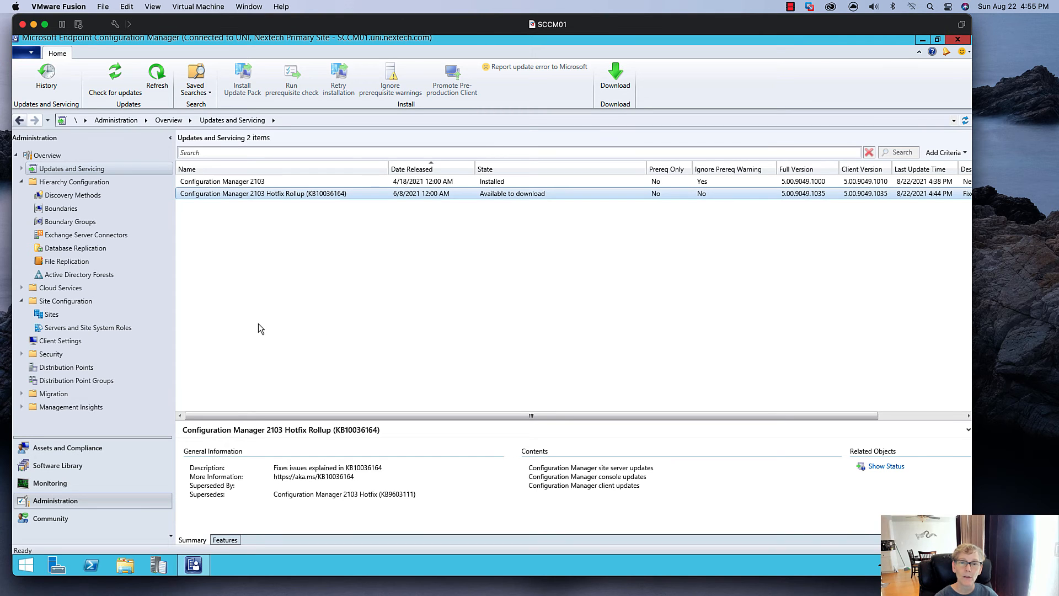
- Update the distribution points for Boot image (x64) under Operating Systems in the Software Library, without reloading the Windows PE version
left_click(74, 466)
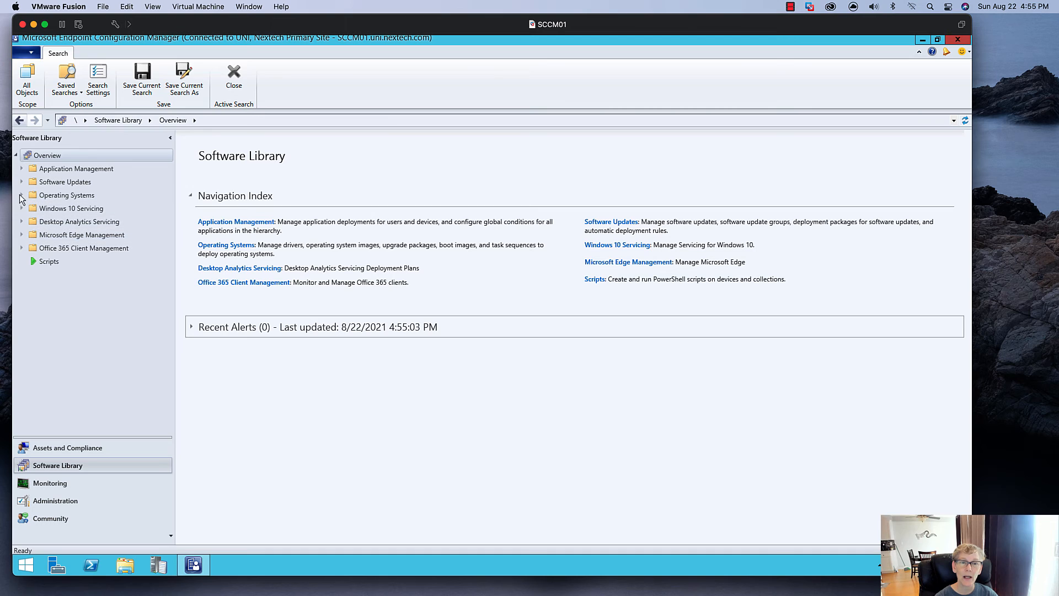
left_click(21, 196)
left_click(62, 261)
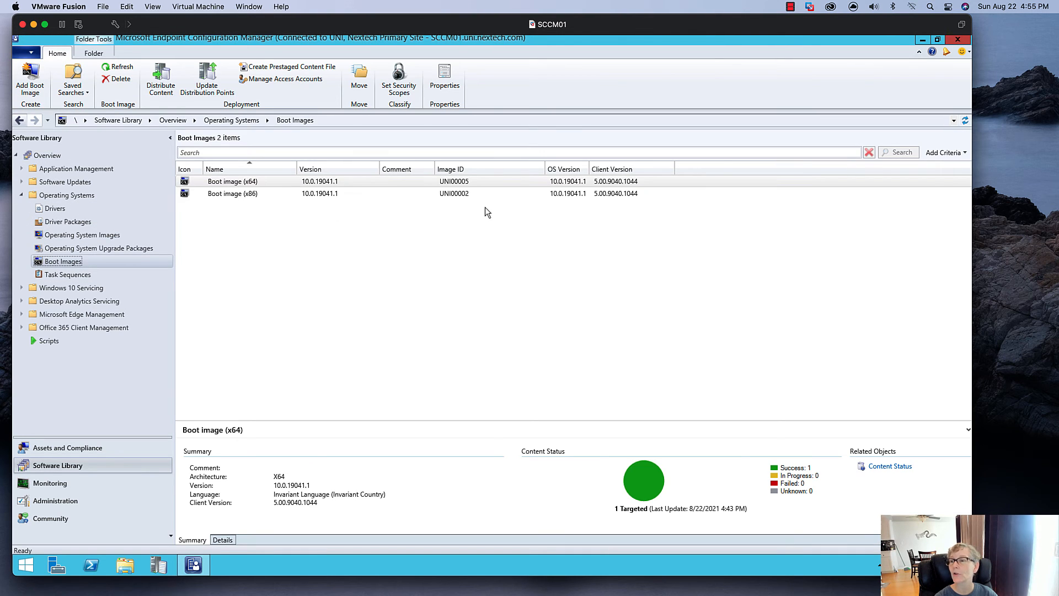
left_click(616, 183)
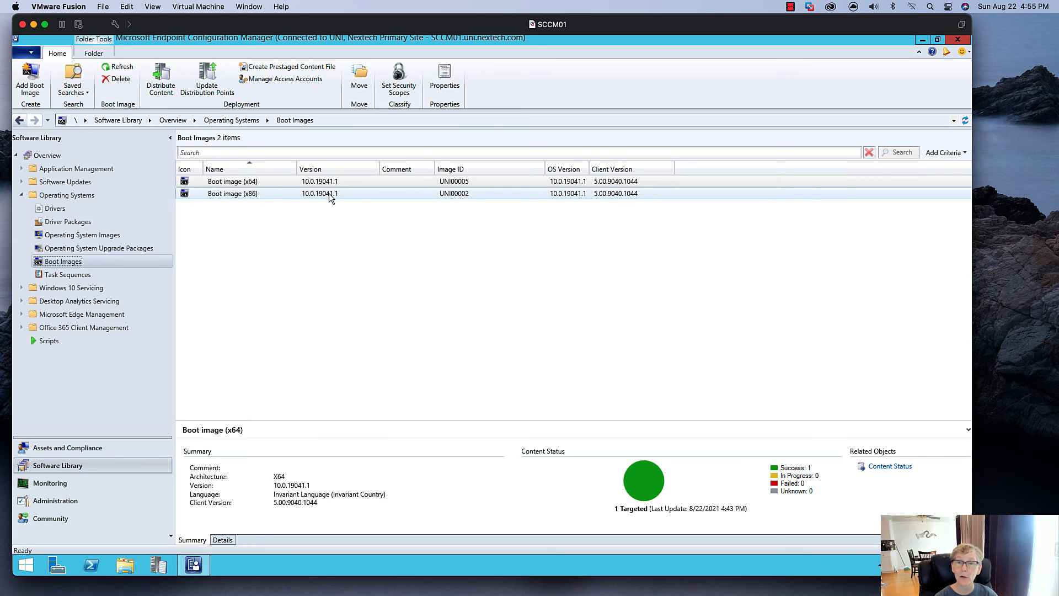
right_click(243, 182)
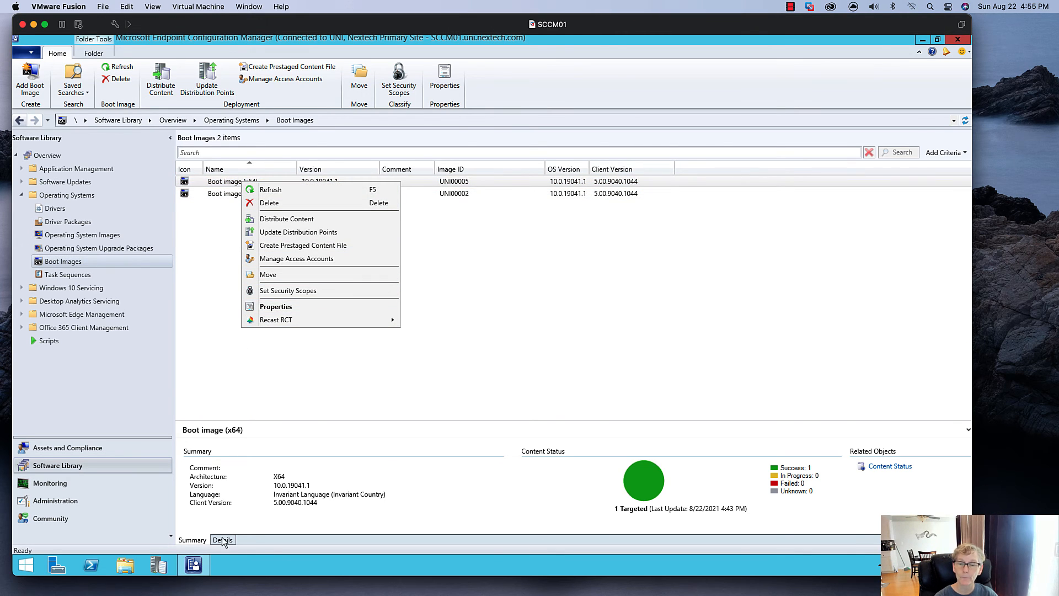
left_click(274, 234)
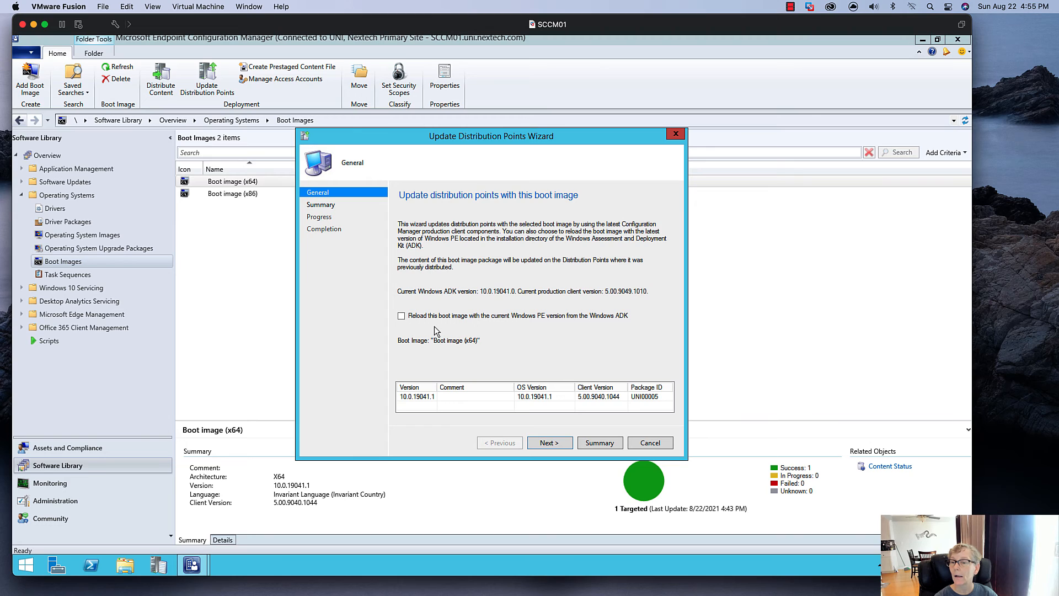
left_click(552, 398)
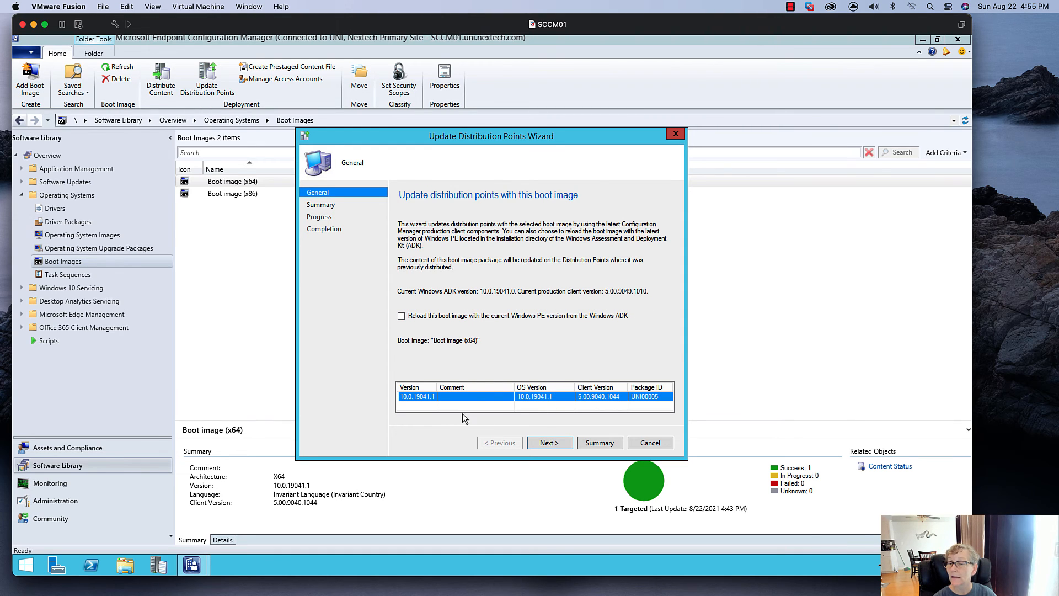
left_click(550, 442)
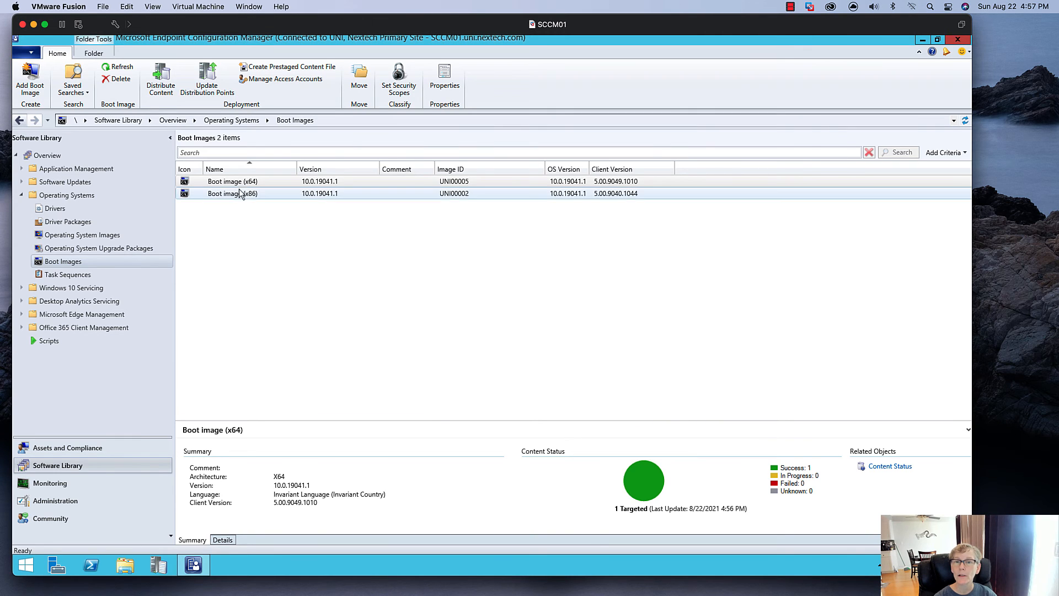
- Update the distribution points for Boot image (x86) with the current production client, without reloading the Windows PE version
left_click(238, 184)
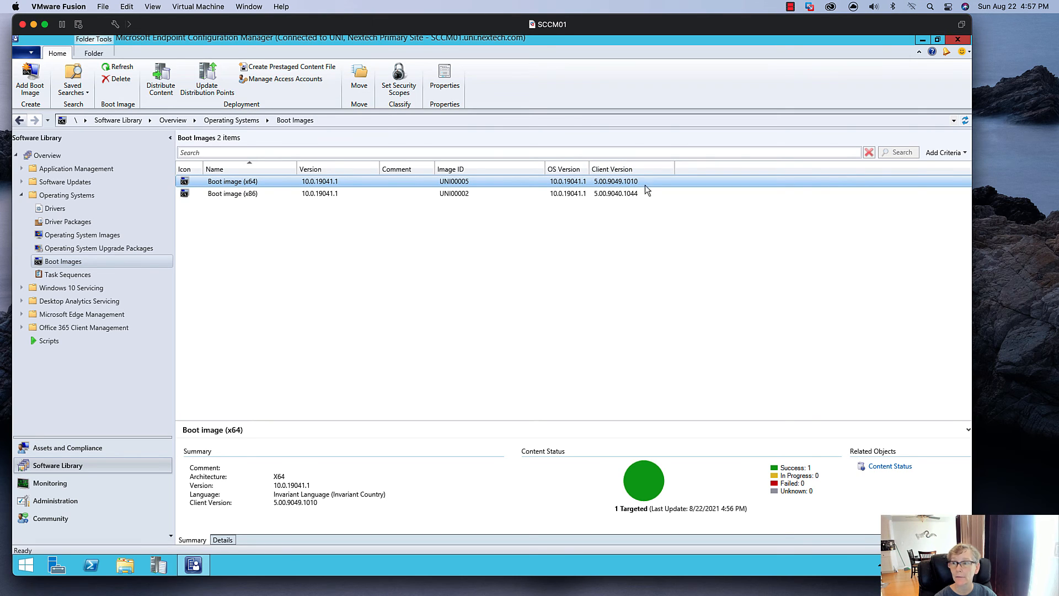
left_click(245, 195)
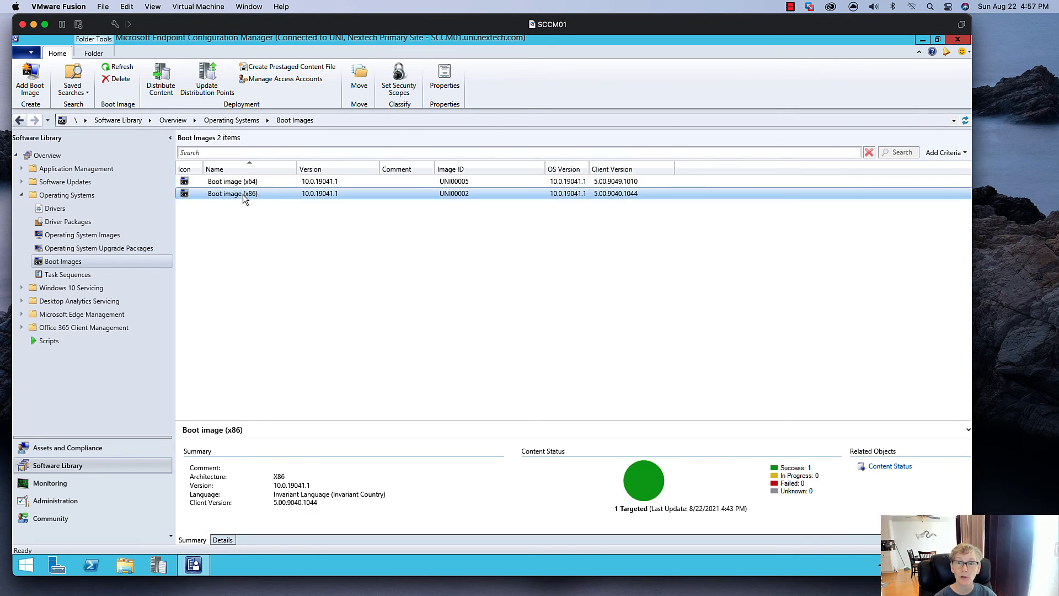
right_click(244, 197)
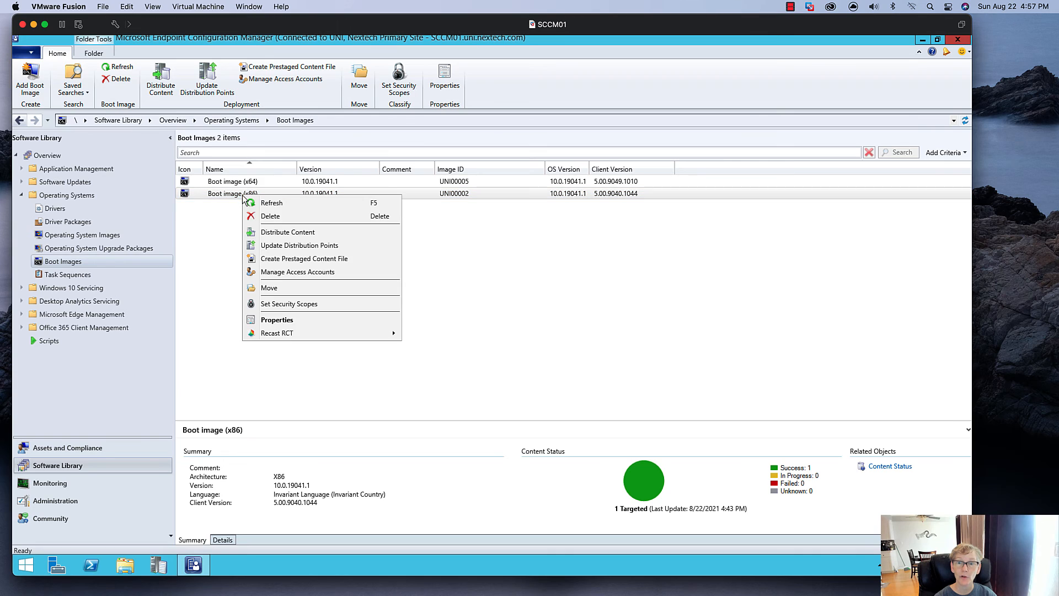
left_click(264, 246)
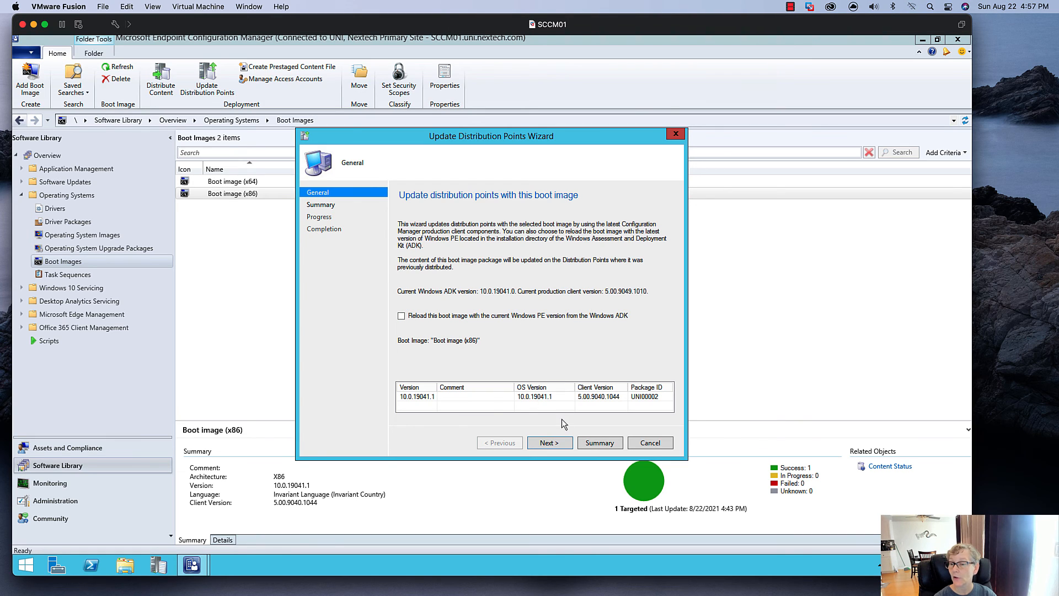
left_click(557, 444)
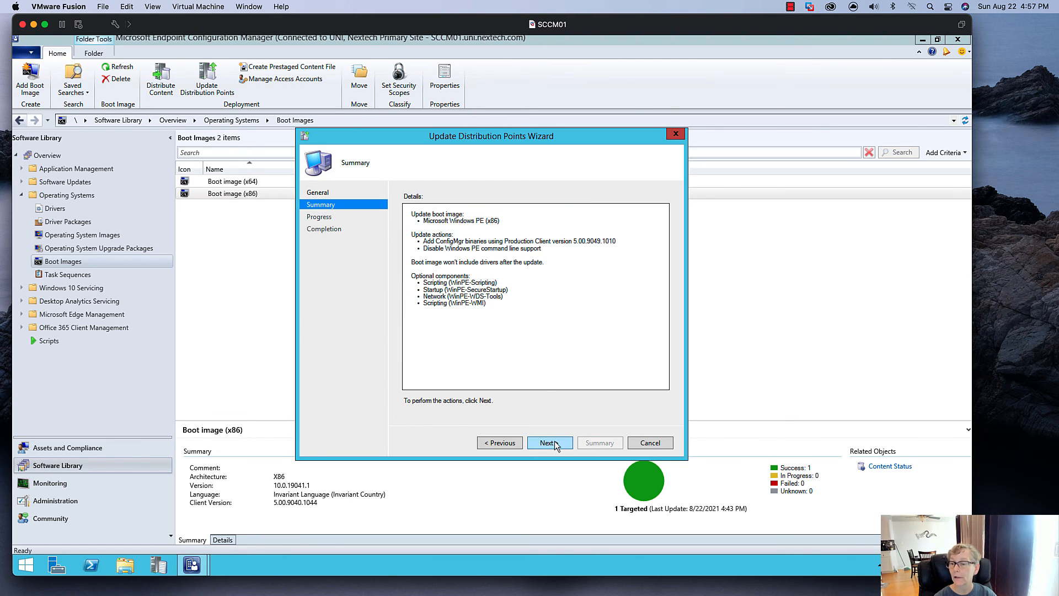
left_click(555, 443)
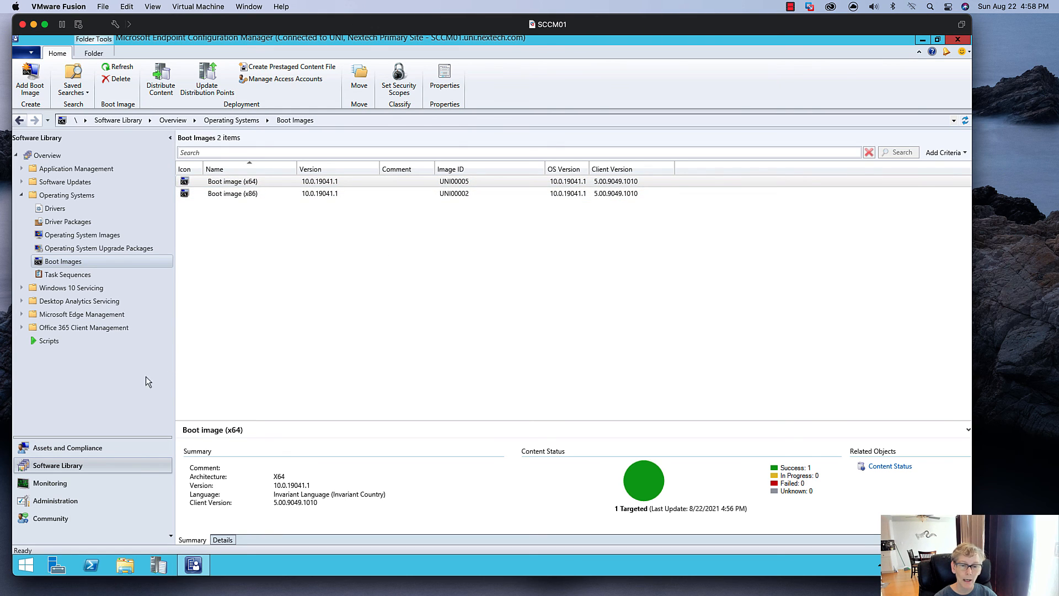
- Look at Content Status under Distribution Status in Monitoring, and recheck the SCCM01 client version in the Devices list
left_click(77, 484)
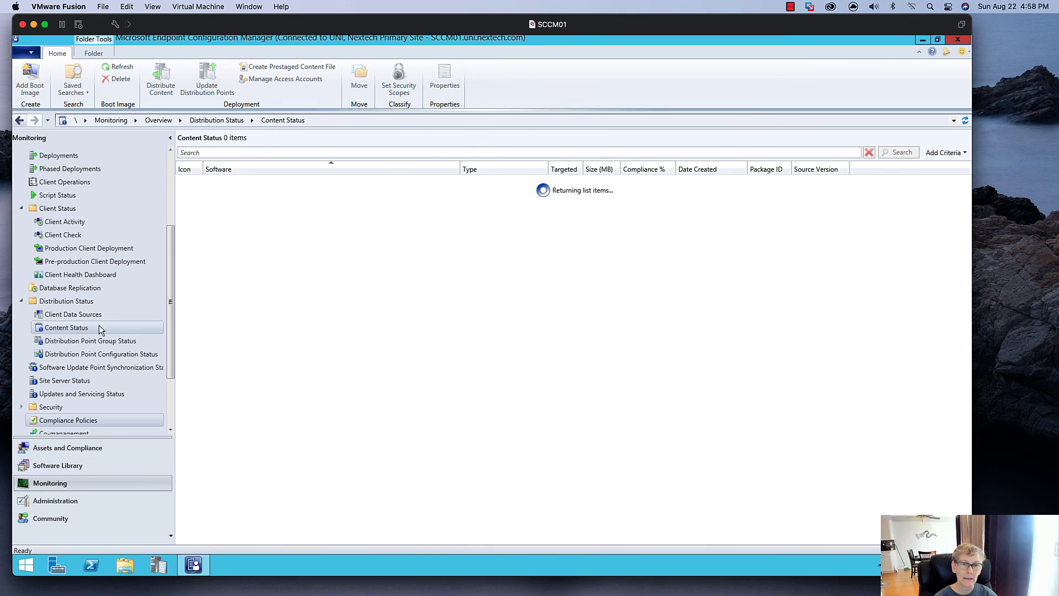
left_click(67, 448)
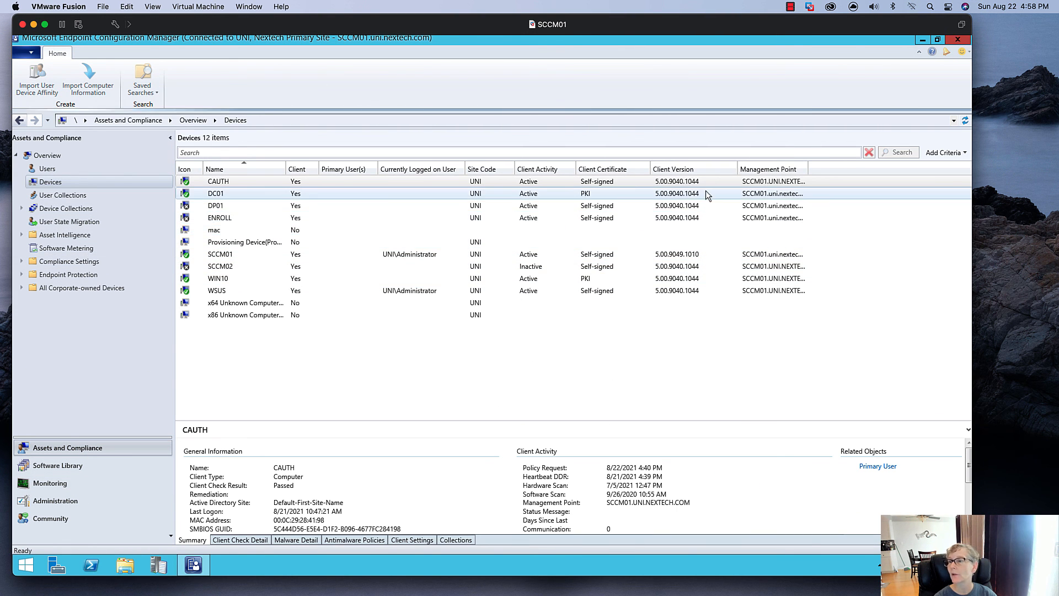
left_click(676, 254)
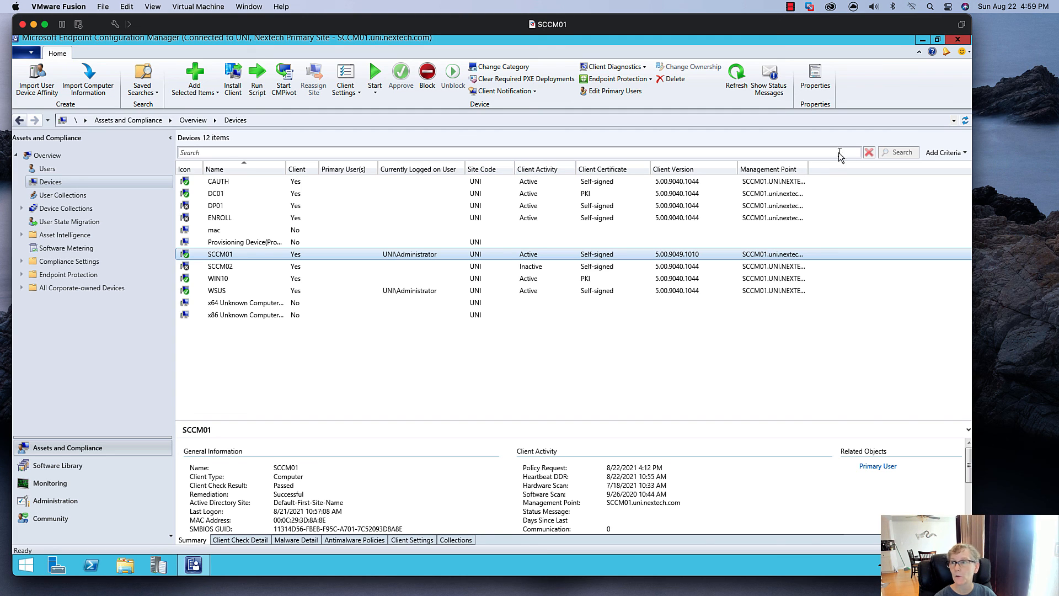
- Check the Configuration Manager console notifications and close their window
left_click(947, 51)
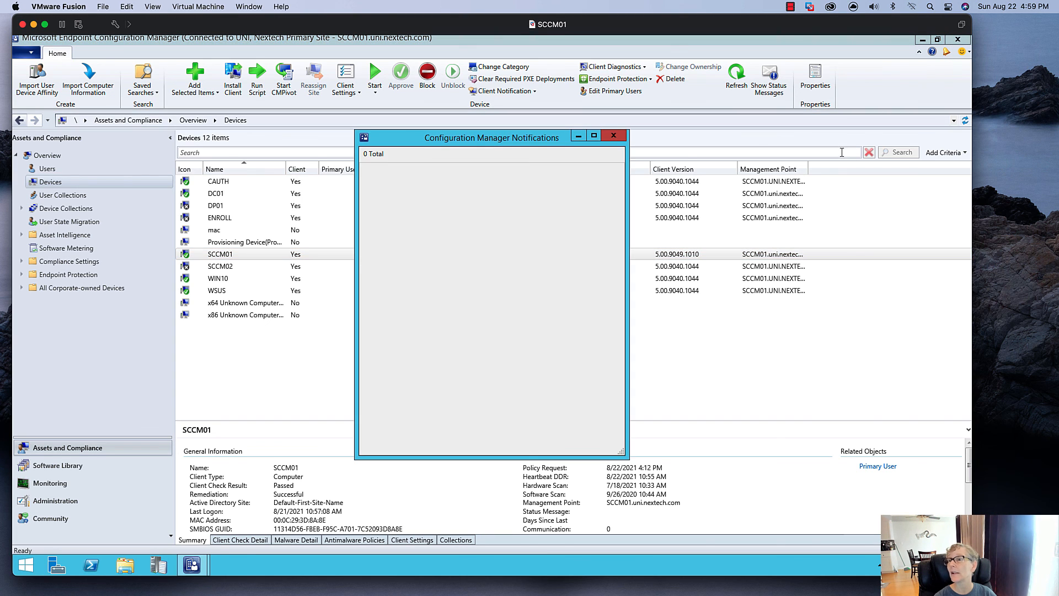
left_click(613, 135)
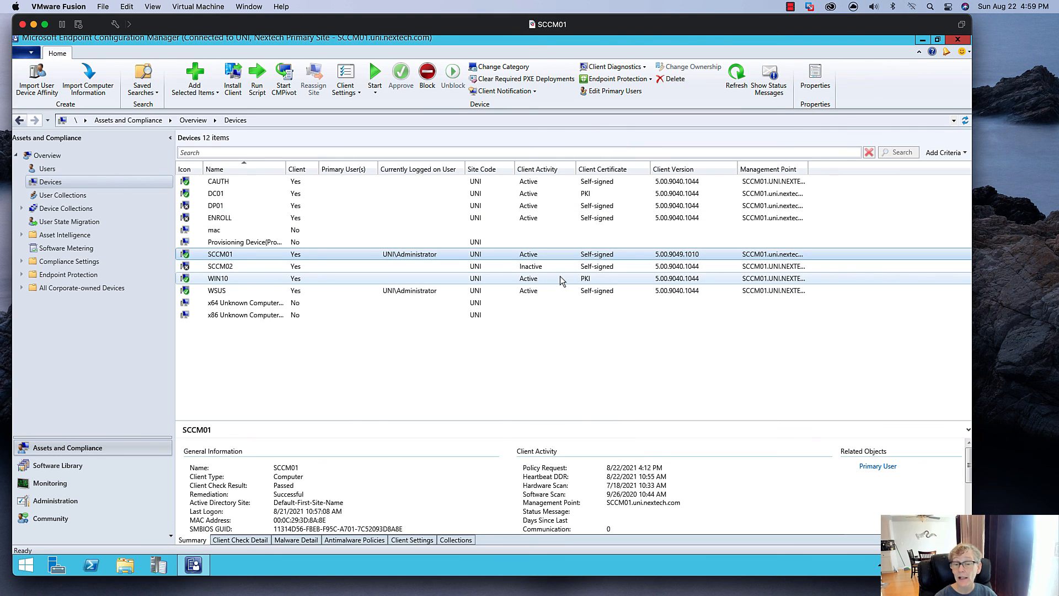